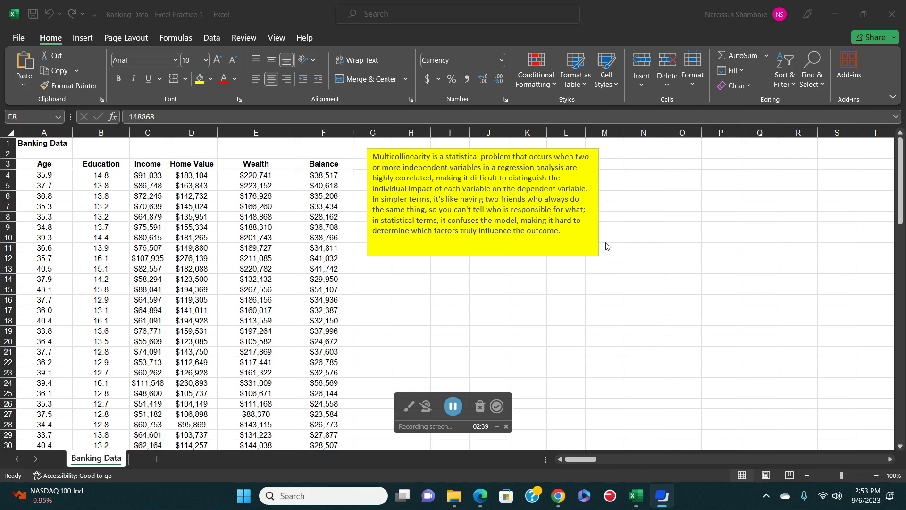
Make the Banking Data workbook window active, showing the multicollinearity text box.
left_click(525, 177)
Drag the yellow multicollinearity note down to about row 30, then show the Data tab.
left_click(541, 154)
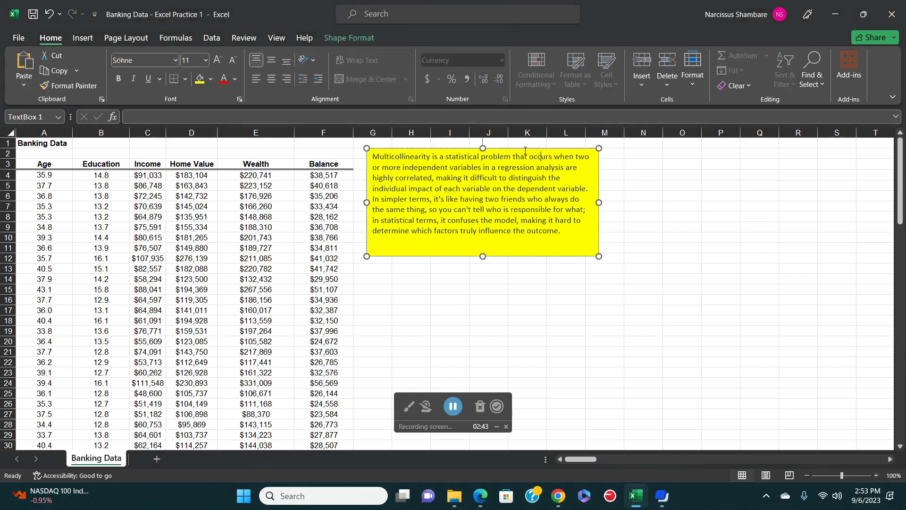
left_click_drag(525, 150, 603, 443)
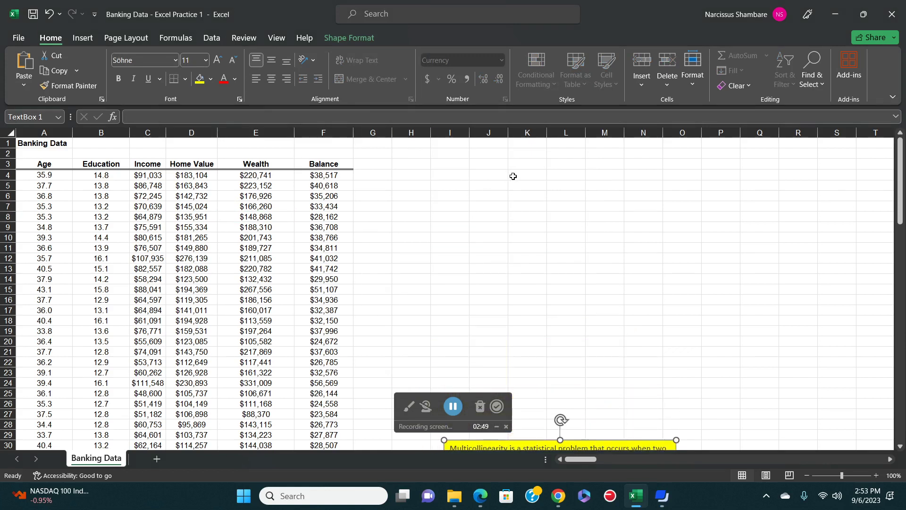
left_click(271, 79)
left_click(210, 37)
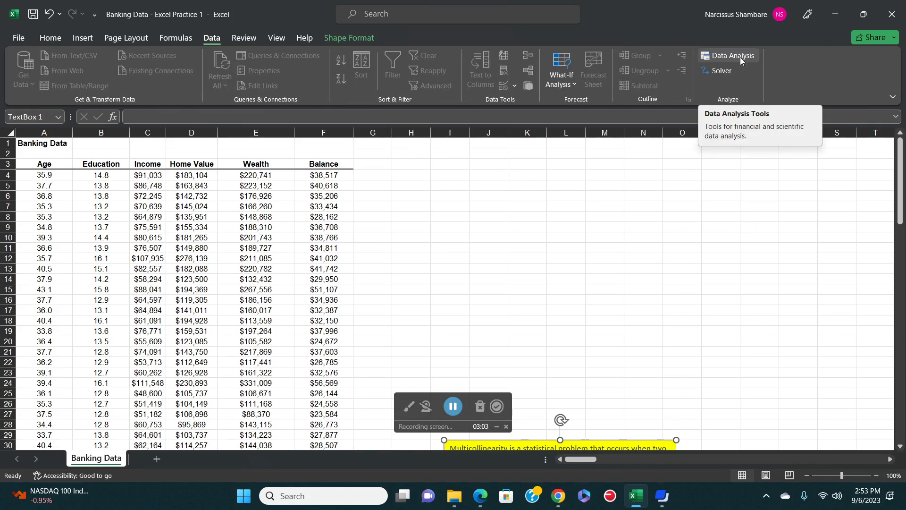
left_click(18, 40)
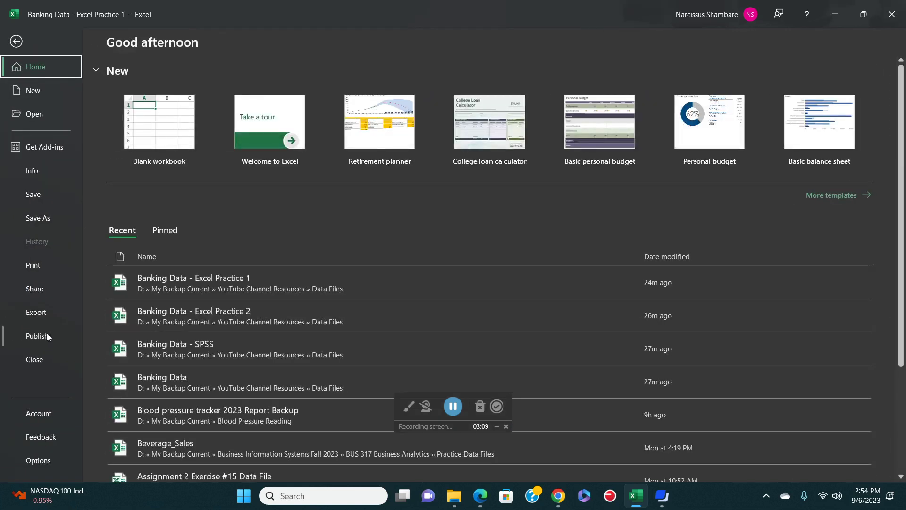
left_click(33, 461)
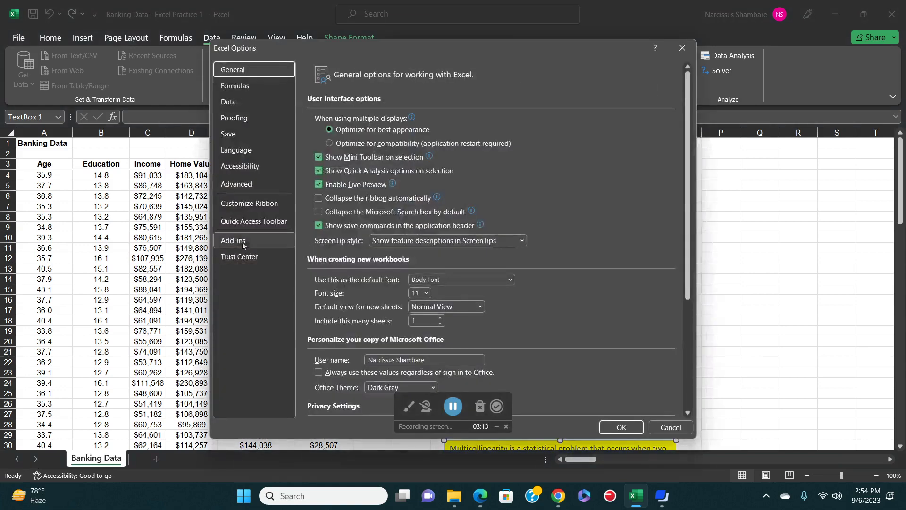
left_click(239, 240)
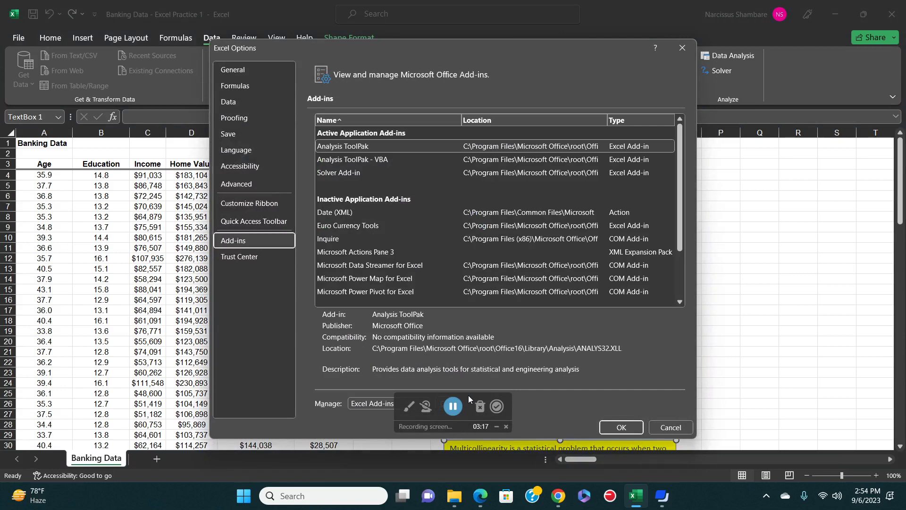
left_click_drag(468, 395, 617, 355)
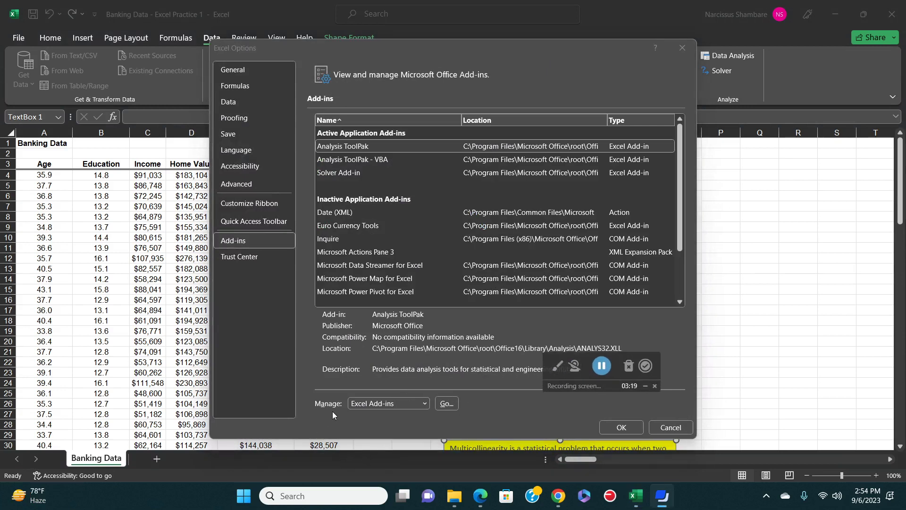
left_click(446, 404)
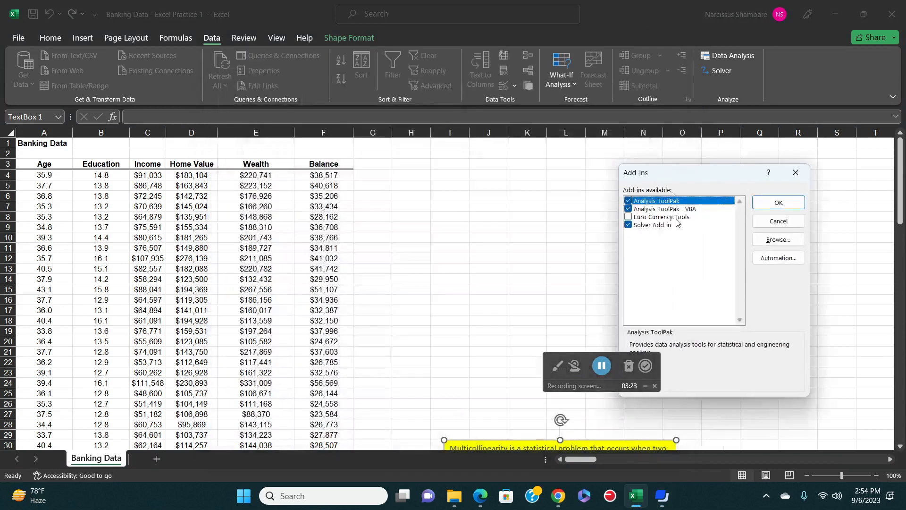
left_click_drag(719, 179, 650, 159)
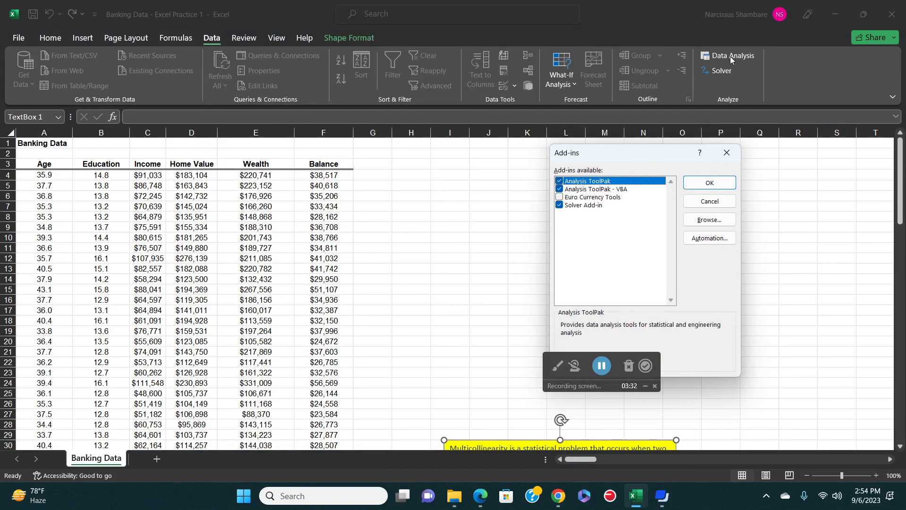
Confirm the enabled add-ins and pick Regression from the Data Analysis tools list.
left_click(718, 184)
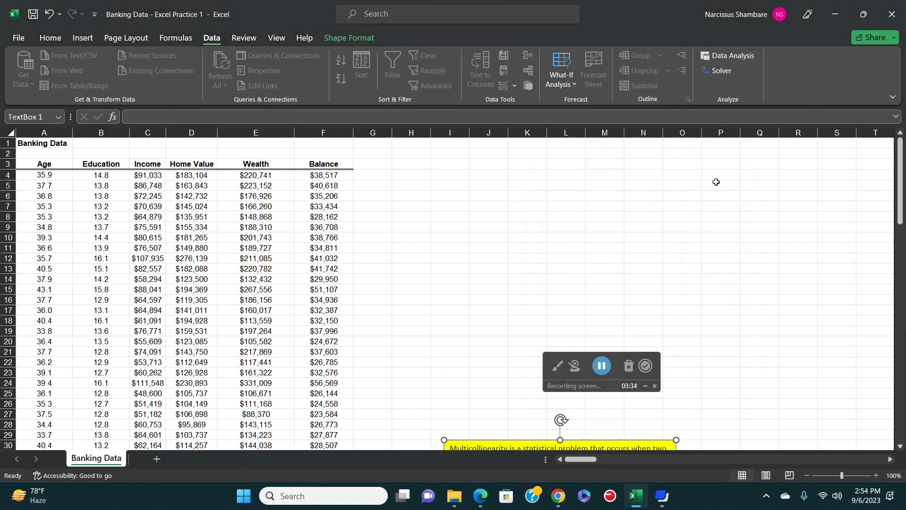
left_click(732, 56)
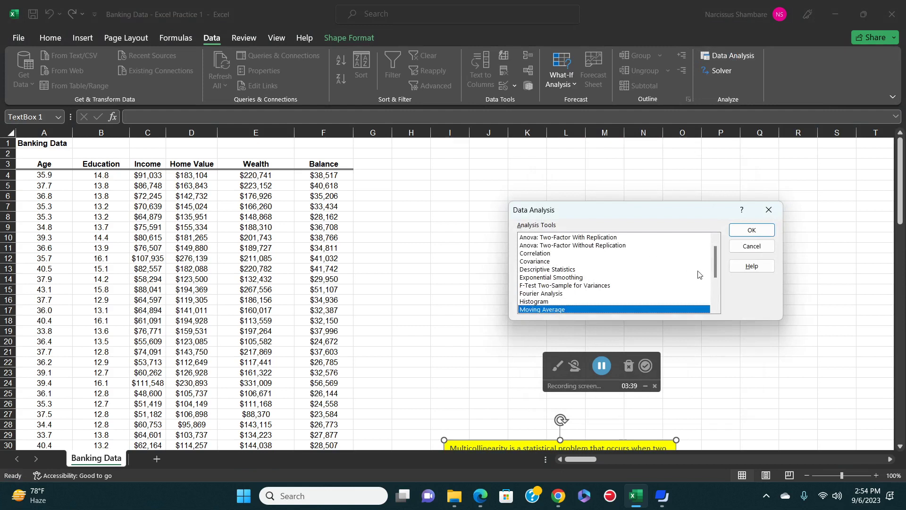
left_click_drag(714, 263, 714, 287)
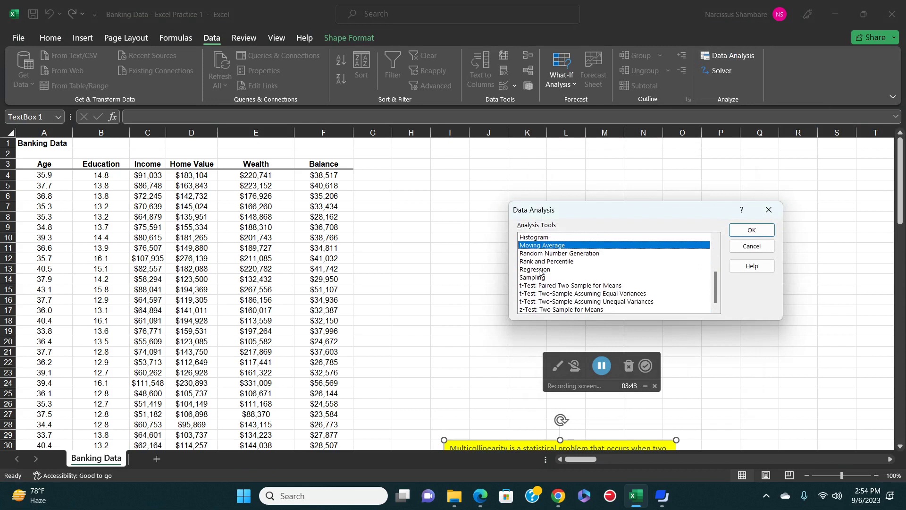
left_click(539, 270)
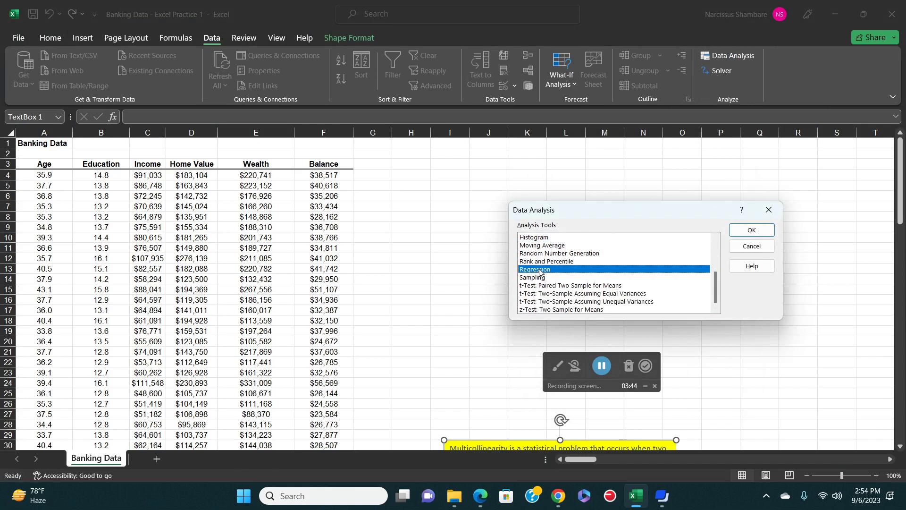
left_click(748, 231)
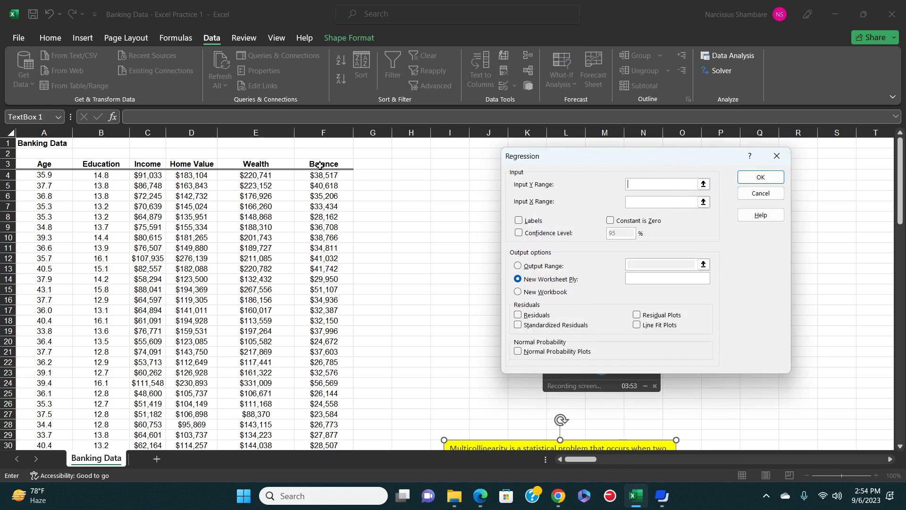
Set Input Y range to $F$3:$F$105 and Input X range to $A$3:$E$105.
left_click_drag(319, 163, 337, 383)
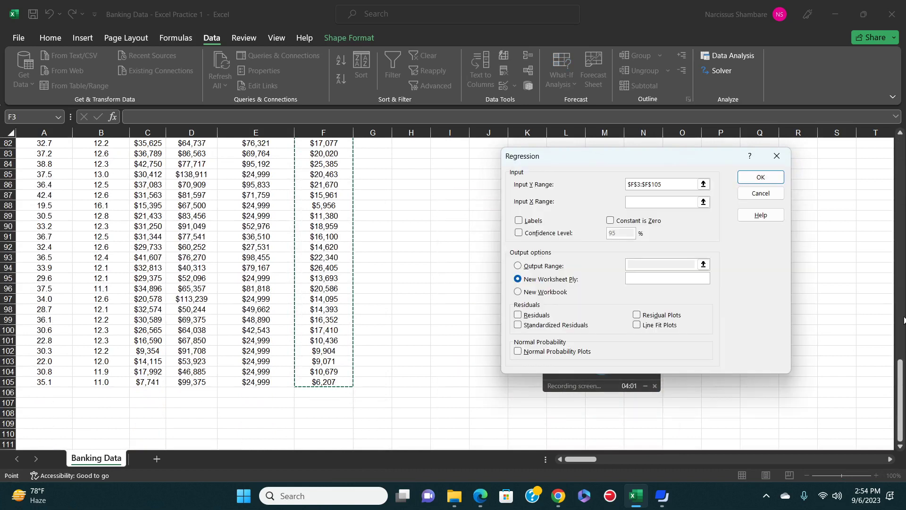
left_click_drag(901, 377, 900, 180)
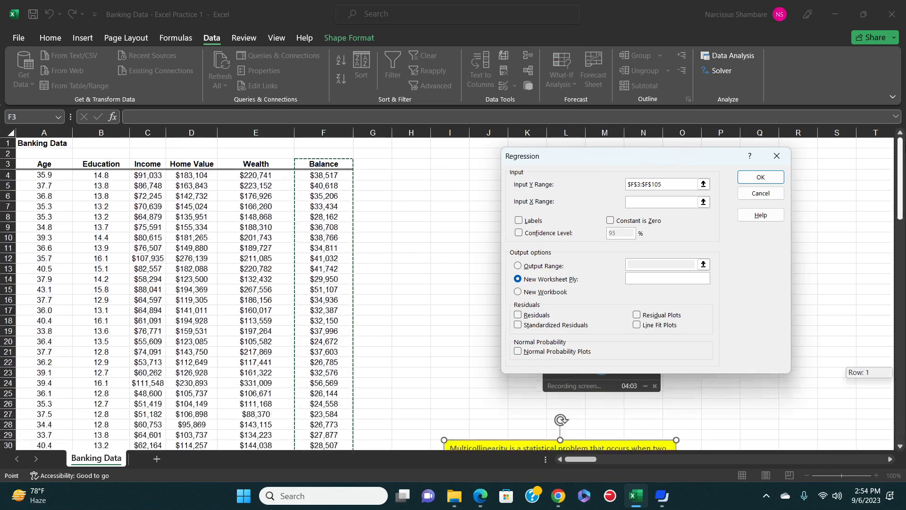
left_click(641, 202)
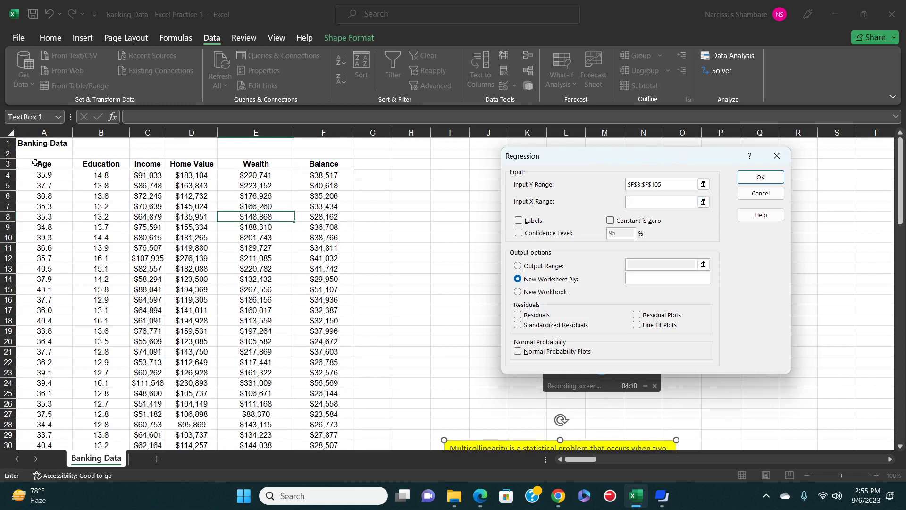
left_click_drag(39, 164, 245, 392)
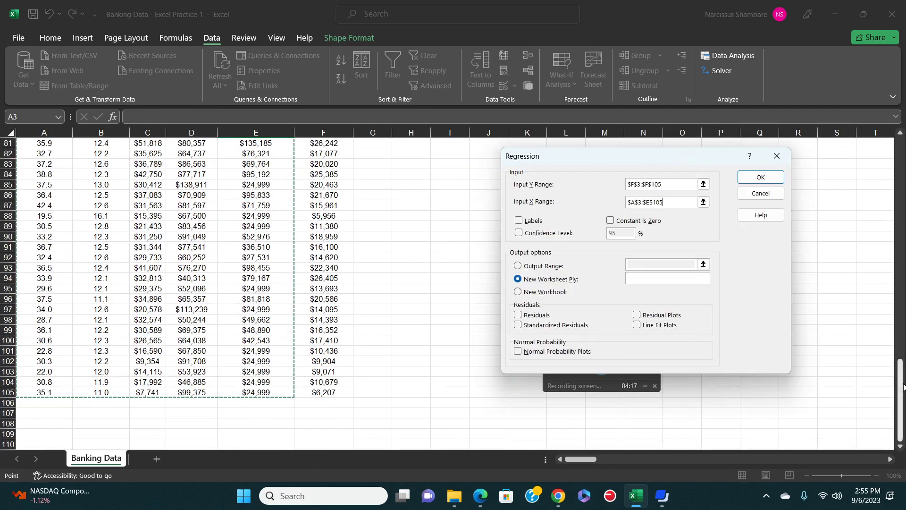
left_click_drag(902, 386, 902, 164)
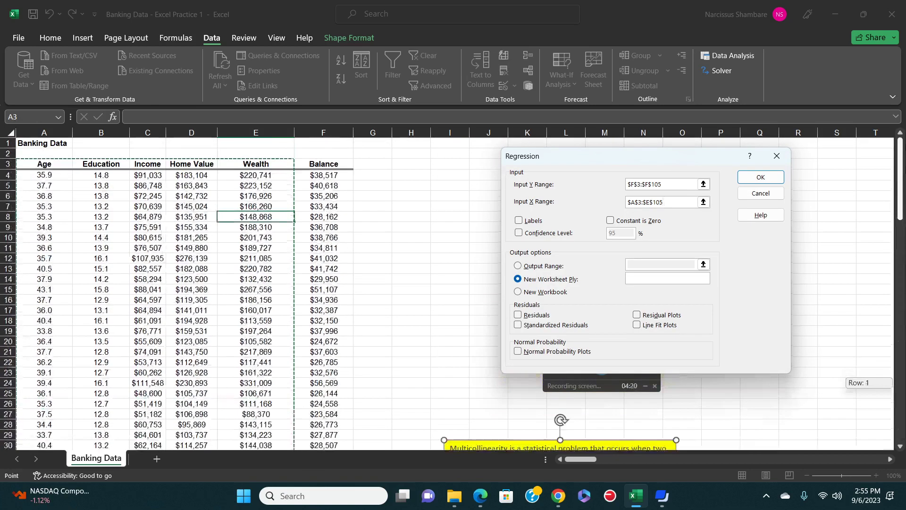
Tick Labels and set the regression Output Range to cell $H$2 on this sheet.
left_click(519, 221)
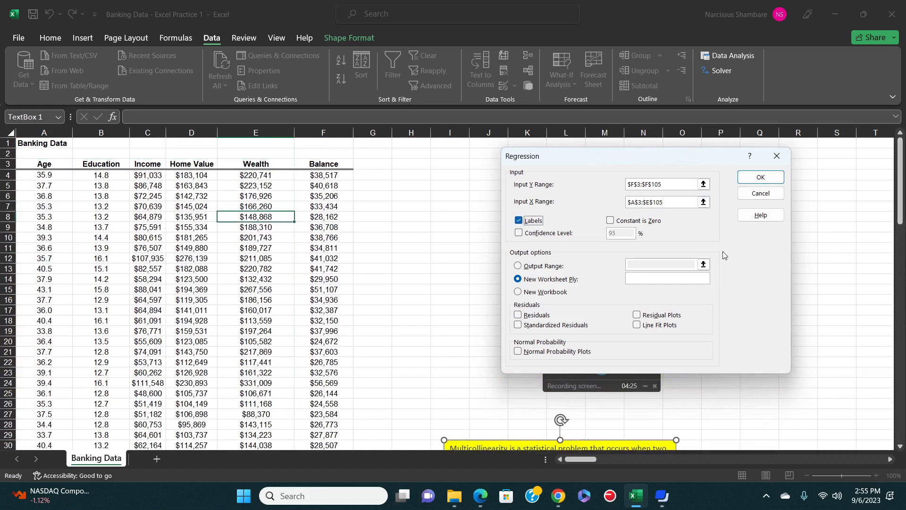
left_click(518, 266)
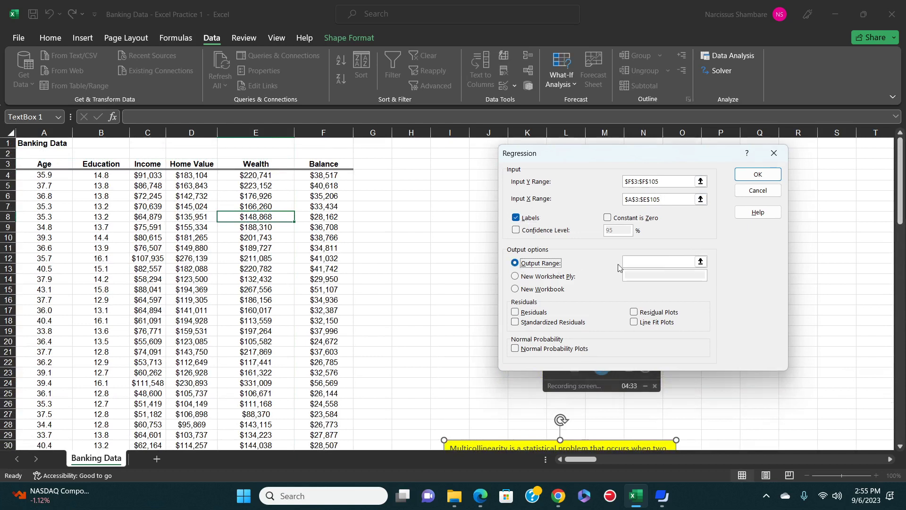
left_click(678, 263)
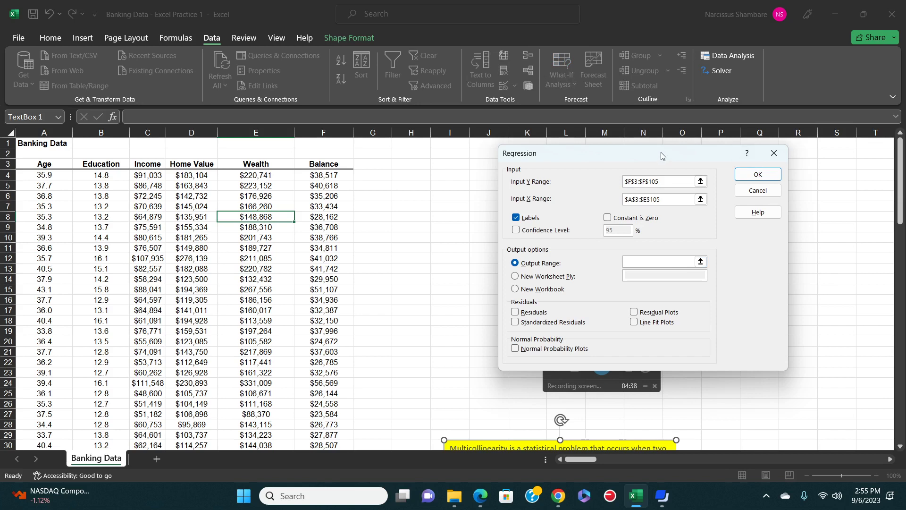
left_click_drag(661, 156, 700, 157)
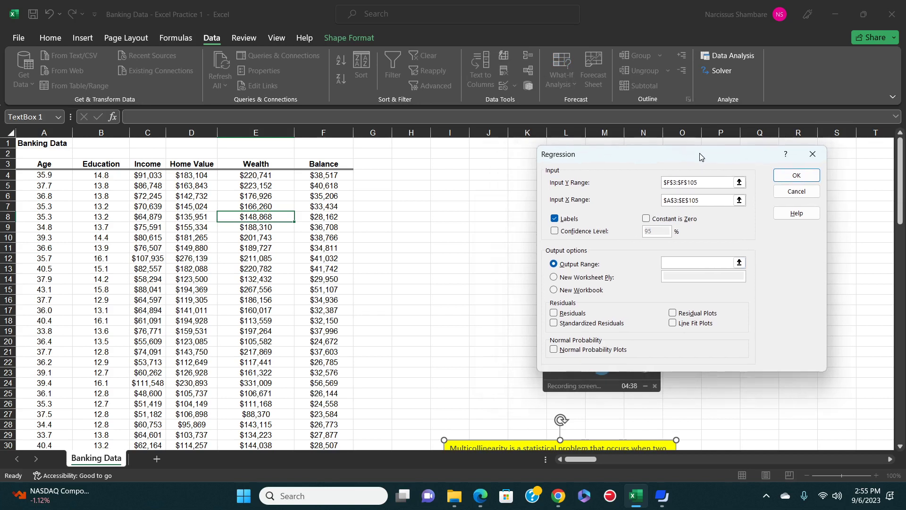
left_click(408, 153)
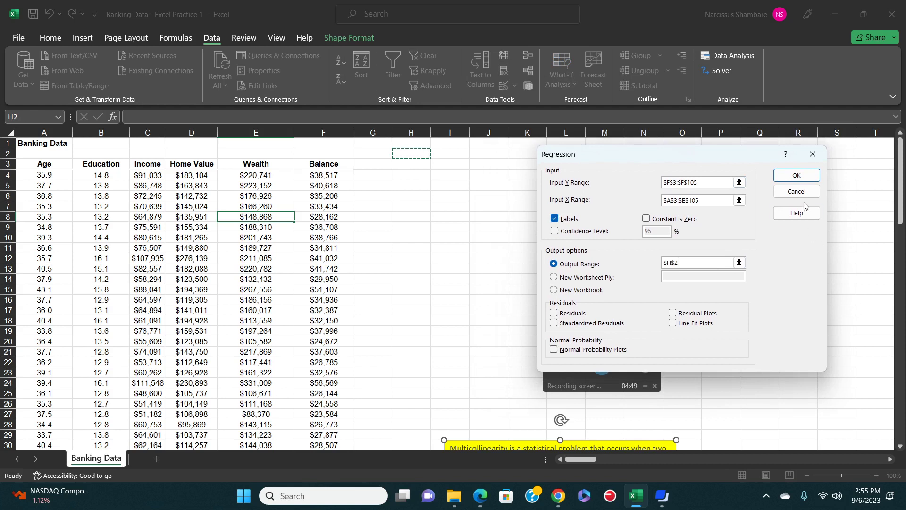
Run the regression into H2 and AutoFit the output columns H through Q.
left_click(804, 180)
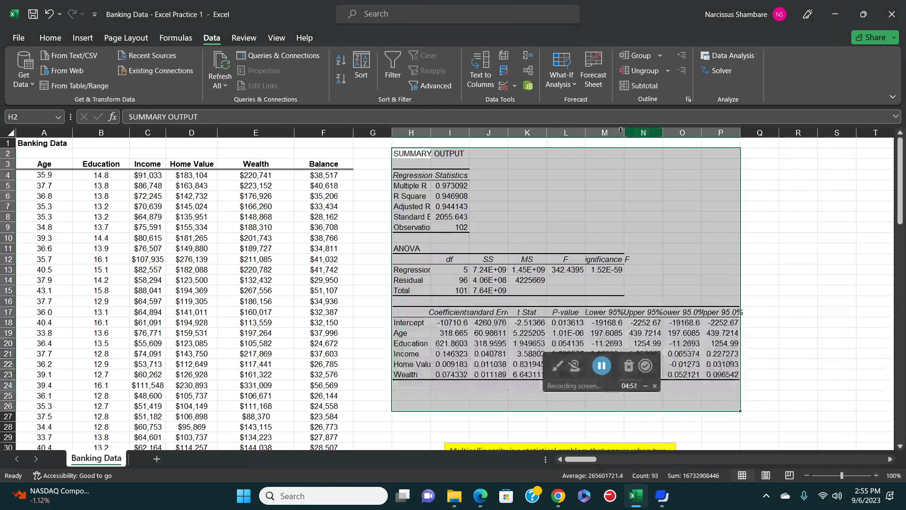
left_click_drag(415, 132, 741, 135)
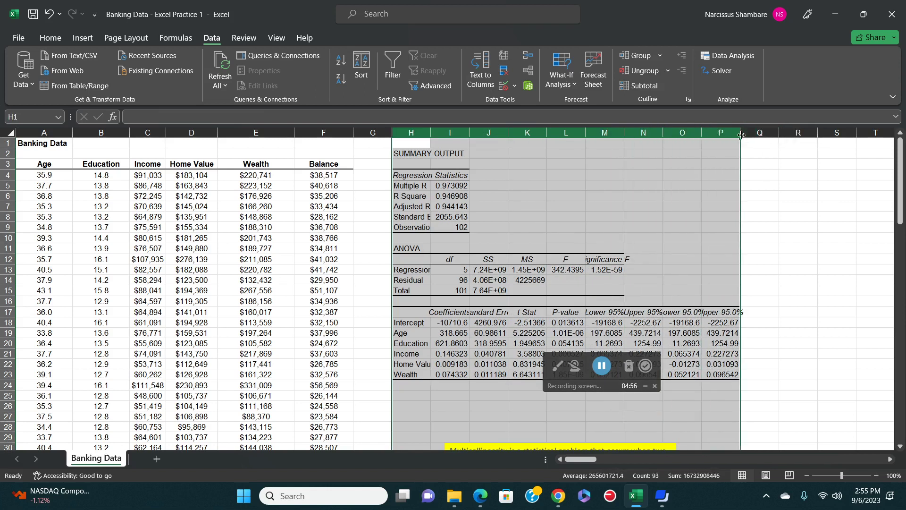
double_click(741, 132)
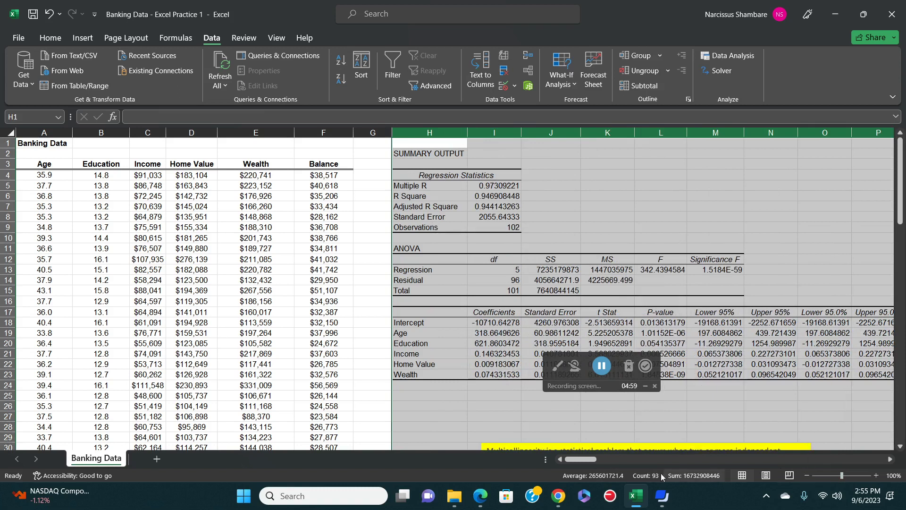
mouse_move(587, 462)
left_mouse_down()
mouse_move(607, 463)
mouse_move(597, 464)
left_mouse_up()
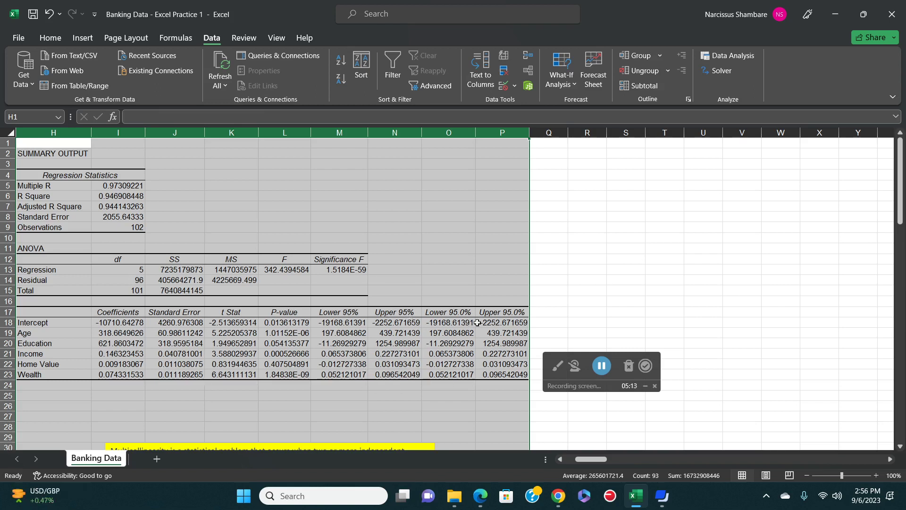
Delete columns O and P holding the duplicate Lower and Upper 95.0% values.
left_click_drag(452, 132, 490, 132)
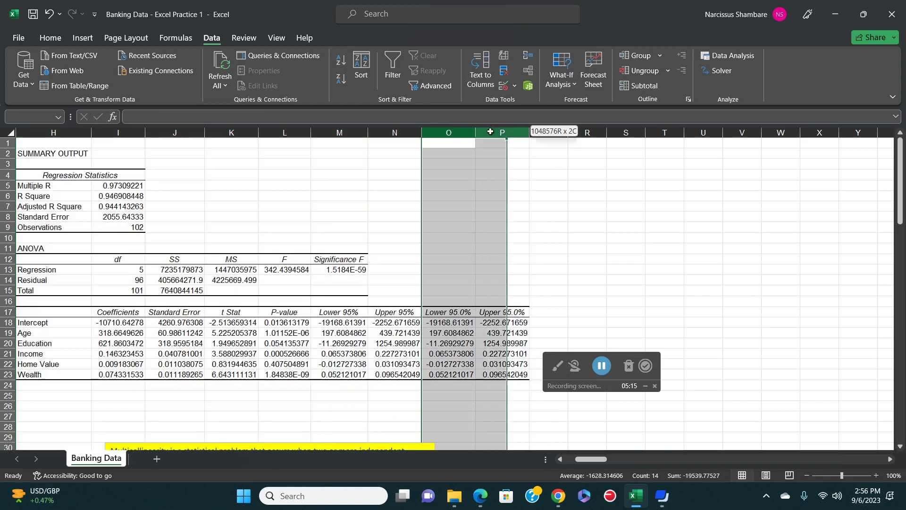
right_click(476, 224)
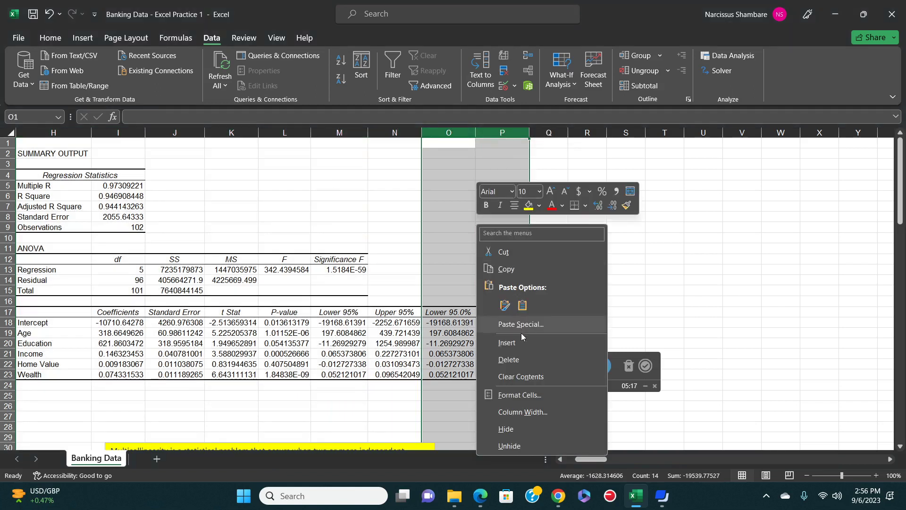
left_click(513, 360)
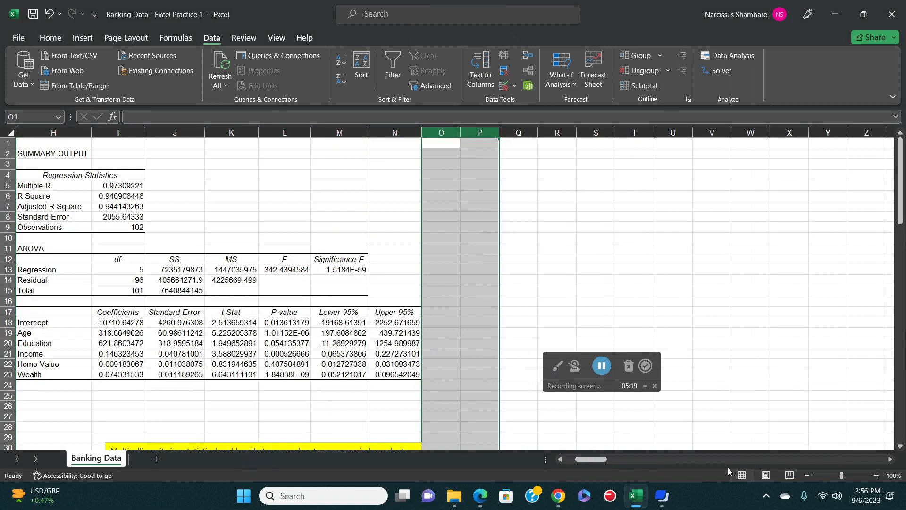
left_click_drag(595, 462, 557, 460)
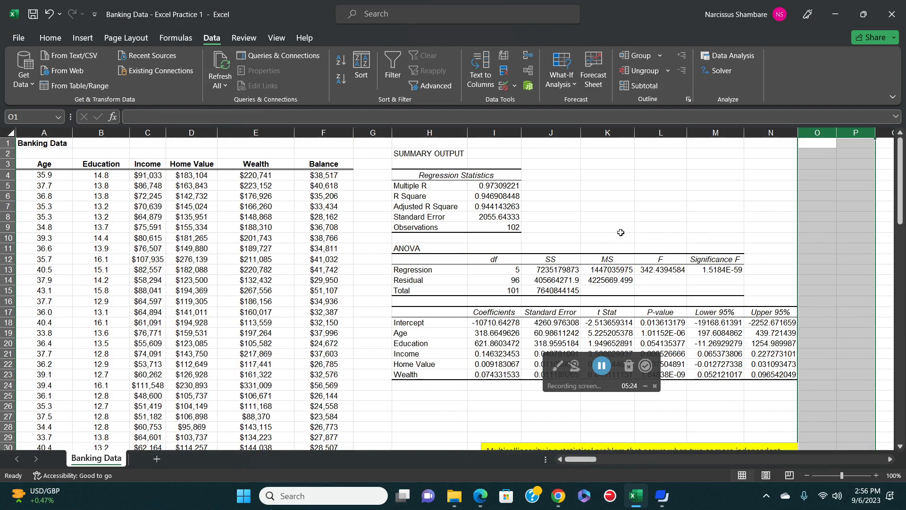
left_click(584, 215)
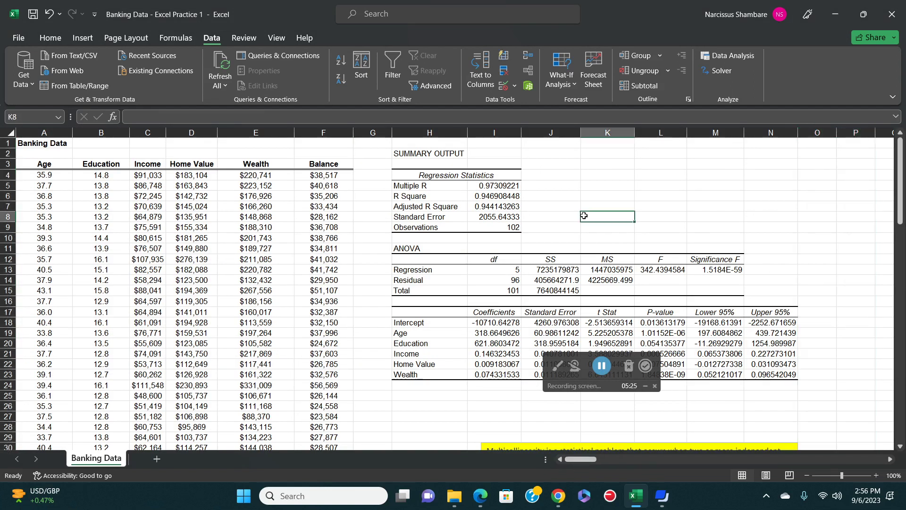
left_click(501, 186)
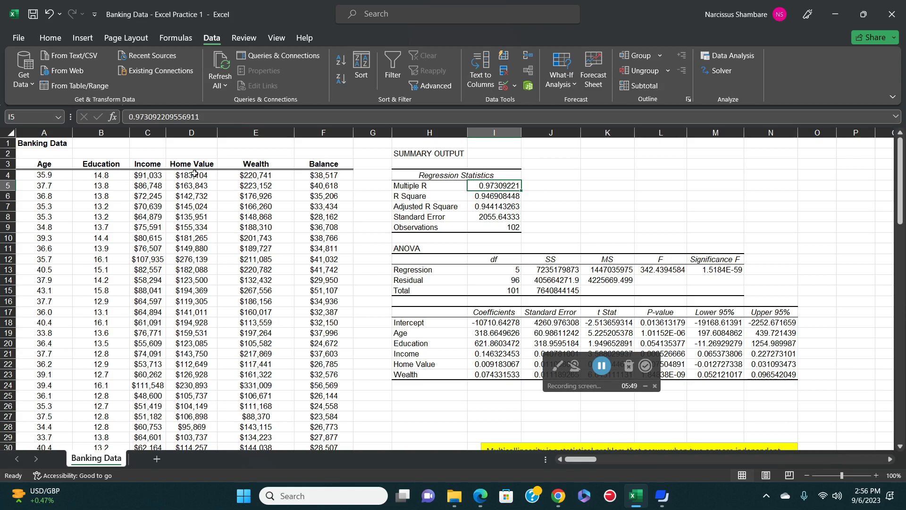
left_click(445, 208)
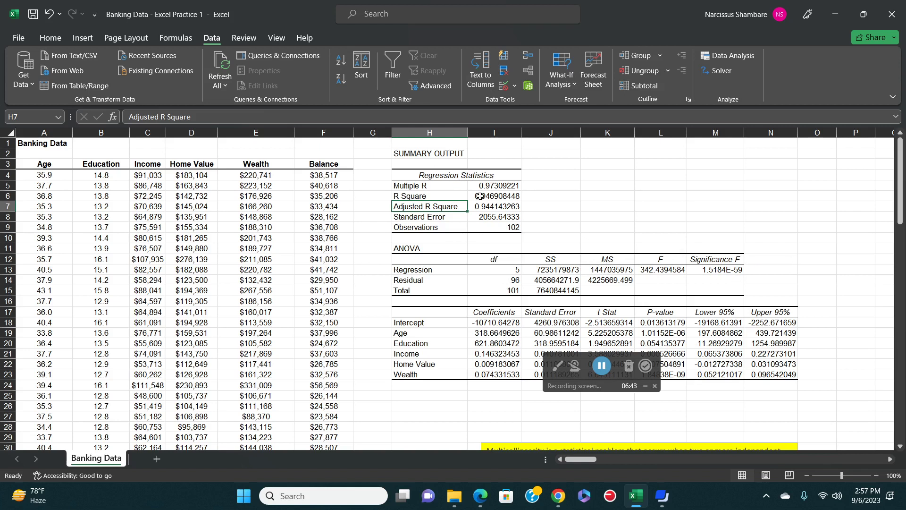
left_click(728, 271)
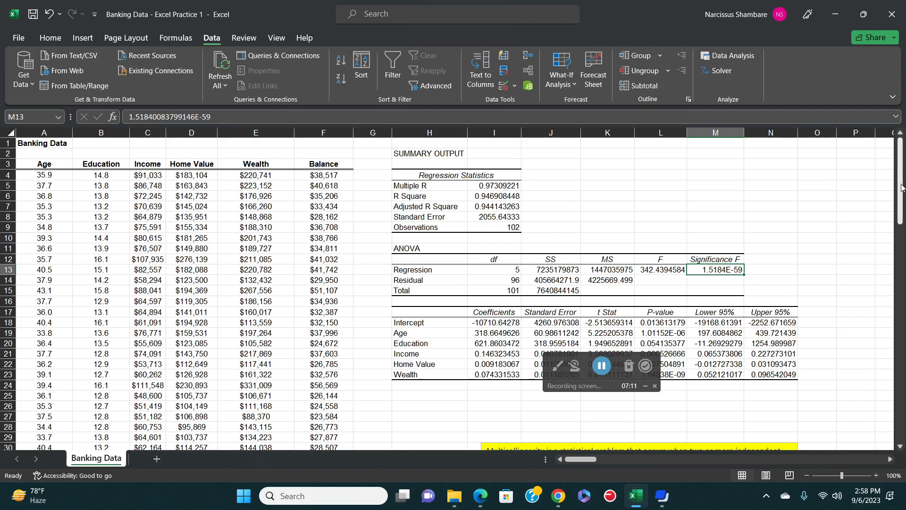
left_click_drag(900, 186, 900, 209)
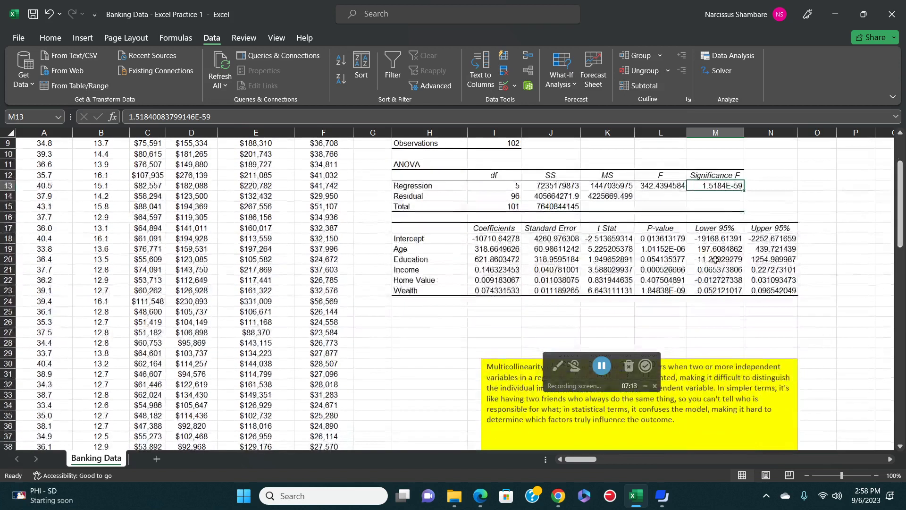
left_click(669, 248)
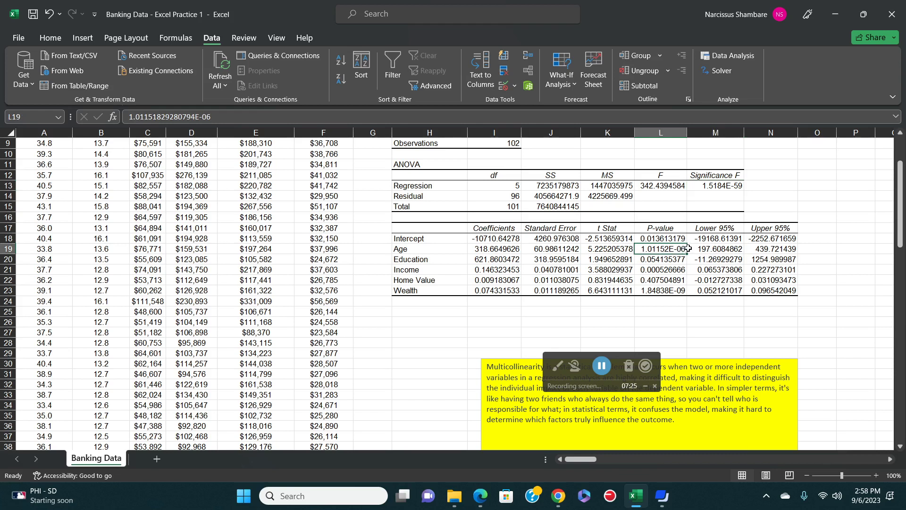
left_click(660, 260)
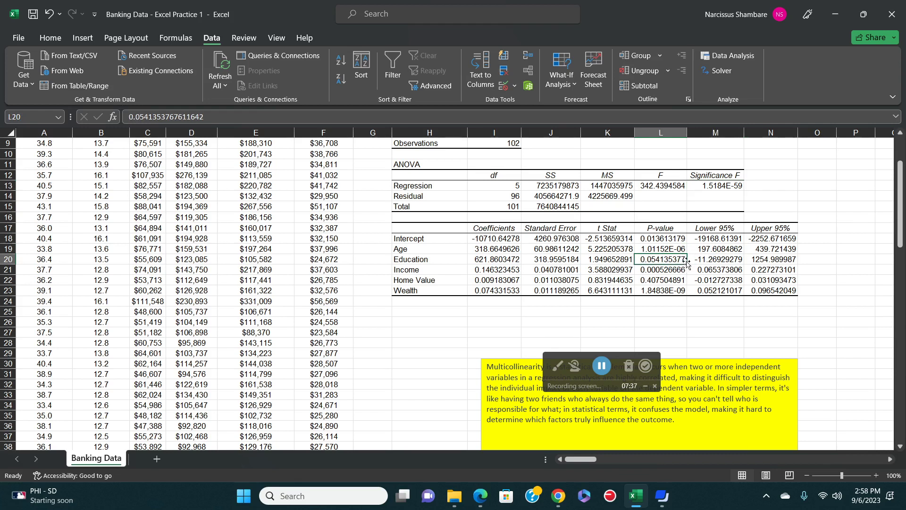
left_click(660, 267)
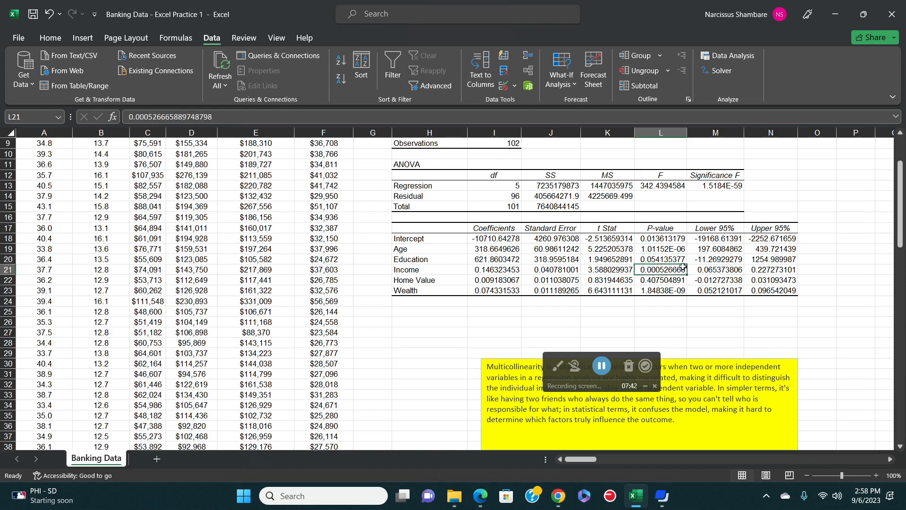
left_click(659, 279)
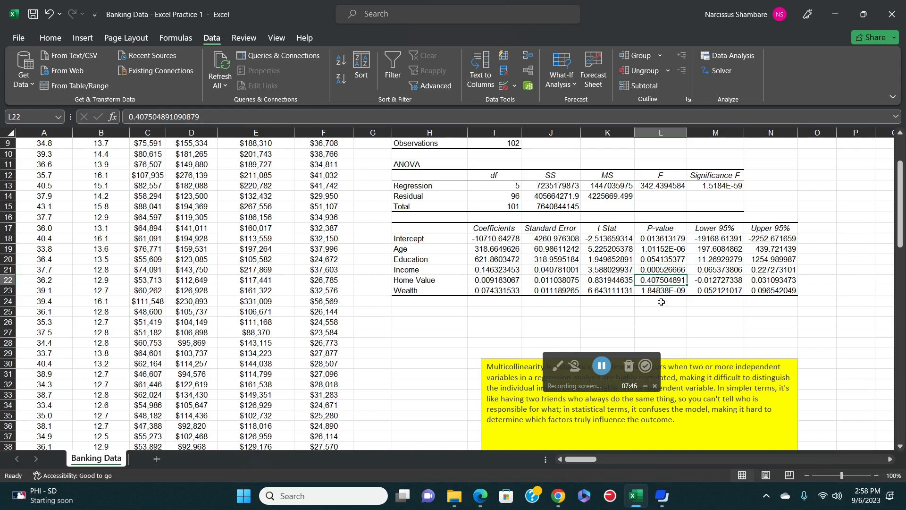
left_click(658, 291)
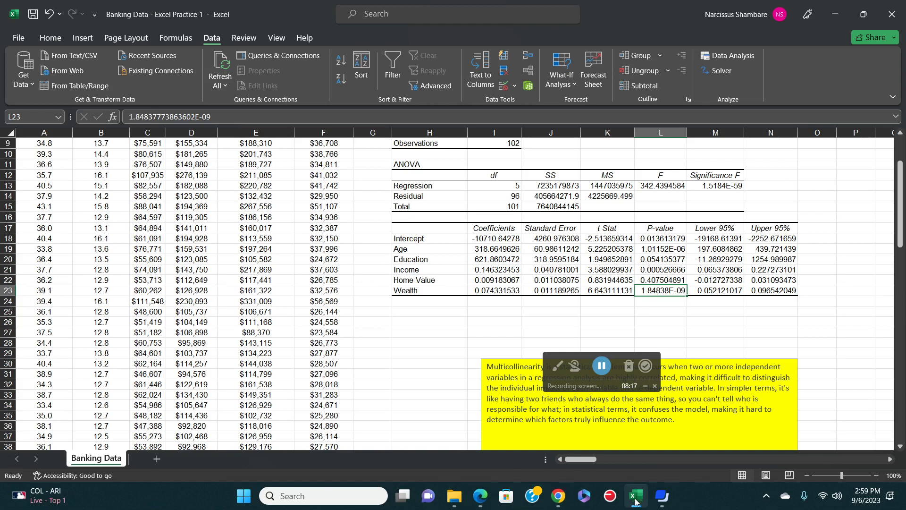
Open Banking Data - Excel Practice 2 from the Data Files folder.
mouse_move(638, 497)
left_click(453, 497)
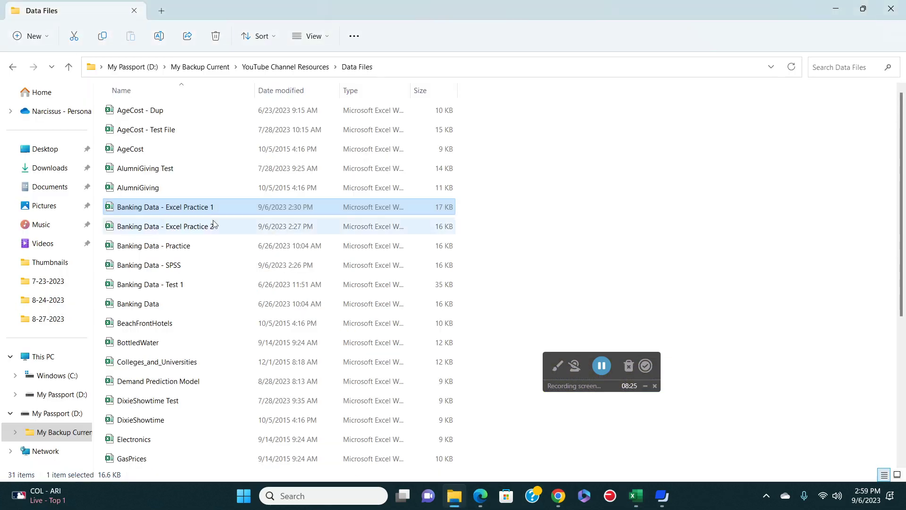
double_click(188, 226)
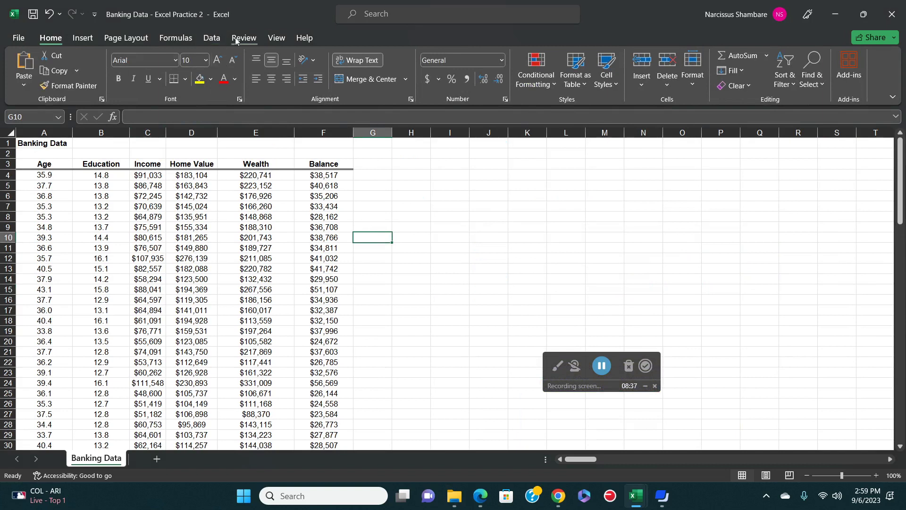
Choose Correlation from the Data Analysis tools on the Data tab.
left_click(212, 38)
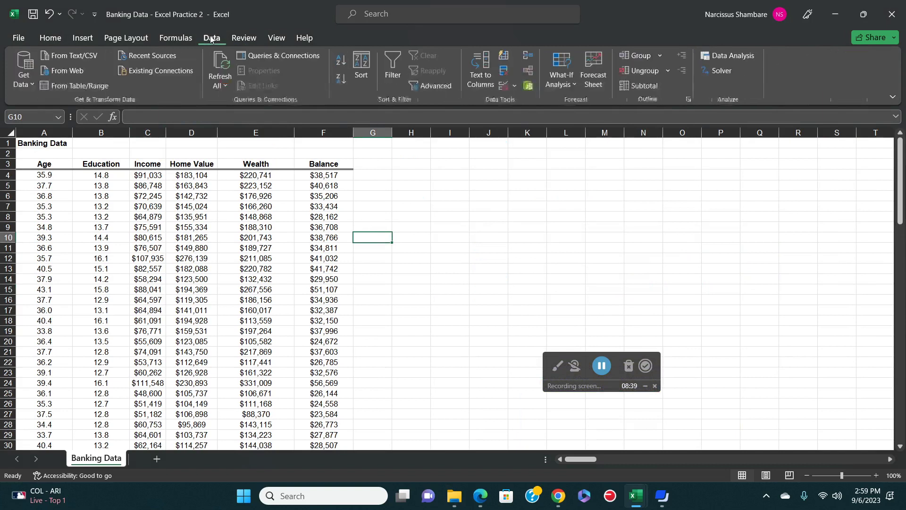
left_click(736, 55)
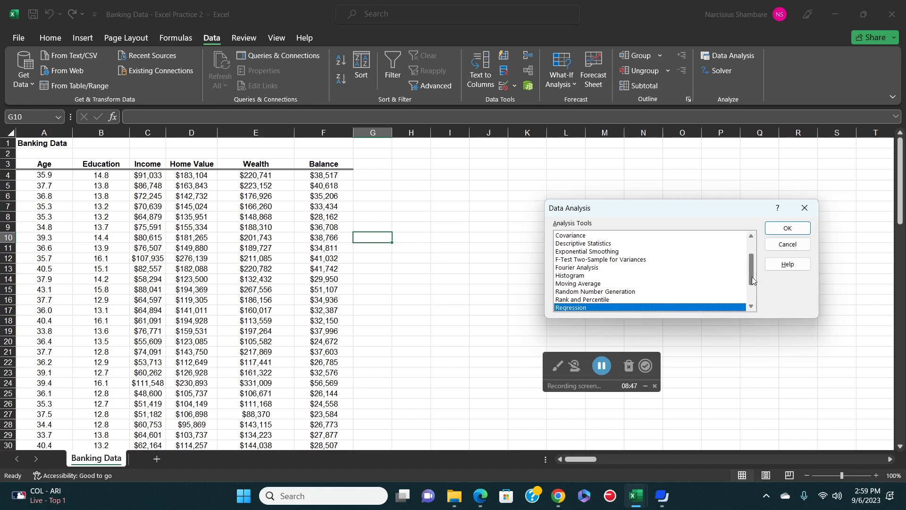
left_click_drag(752, 279, 753, 267)
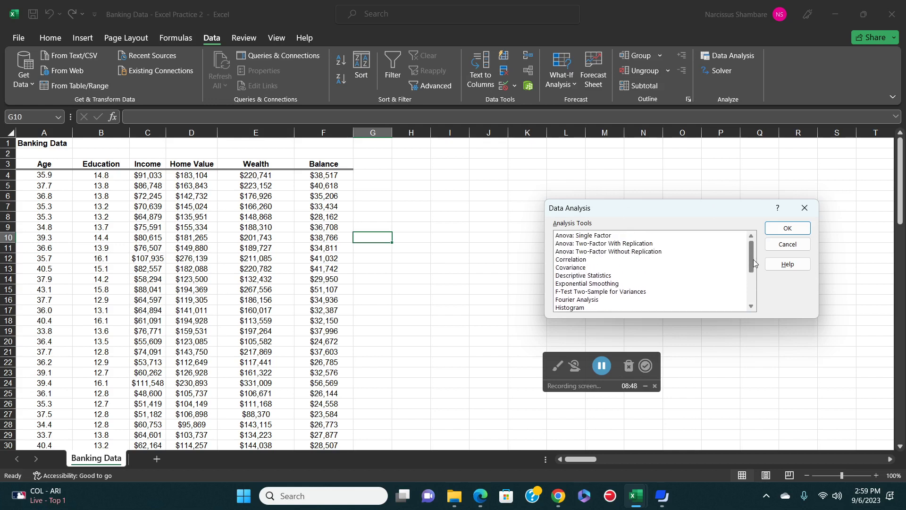
left_click(575, 261)
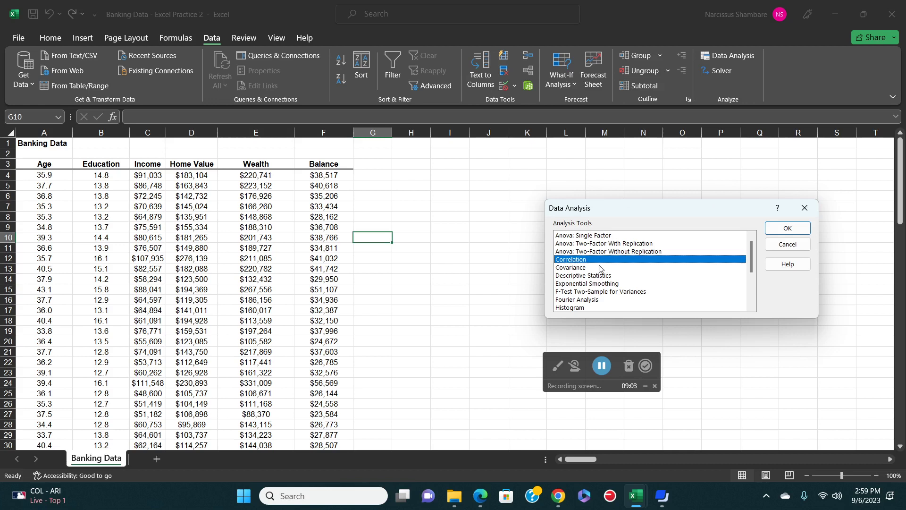
left_click(797, 228)
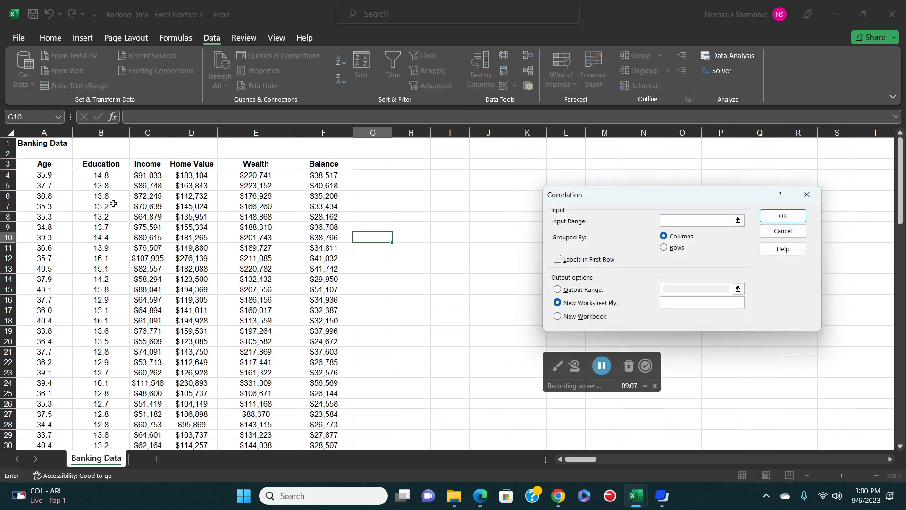
Run Correlation on $A$3:$E$105 with labels in the first row, output at $H$2.
left_click_drag(29, 162, 258, 410)
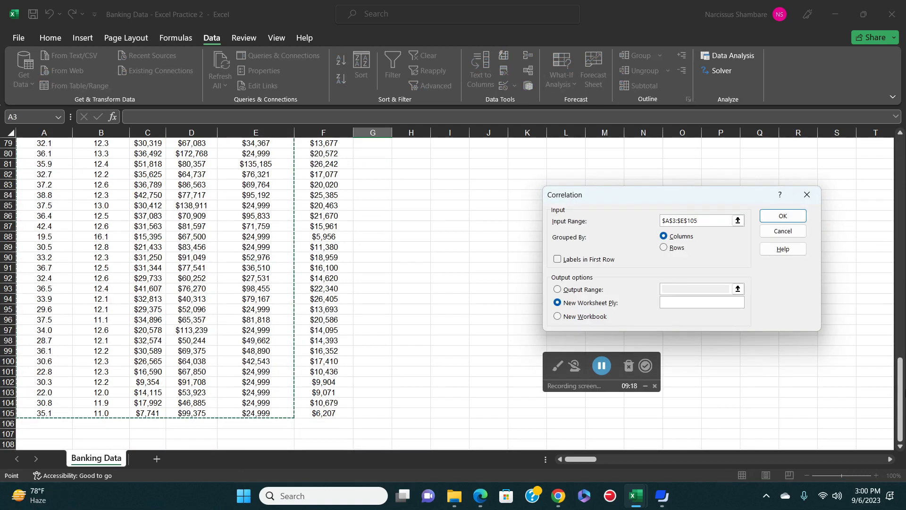
left_click_drag(901, 386, 902, 161)
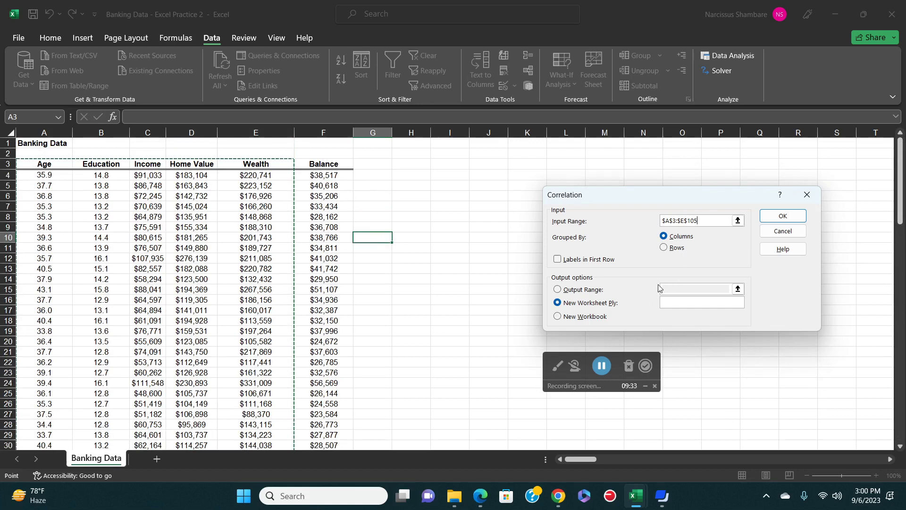
left_click(558, 260)
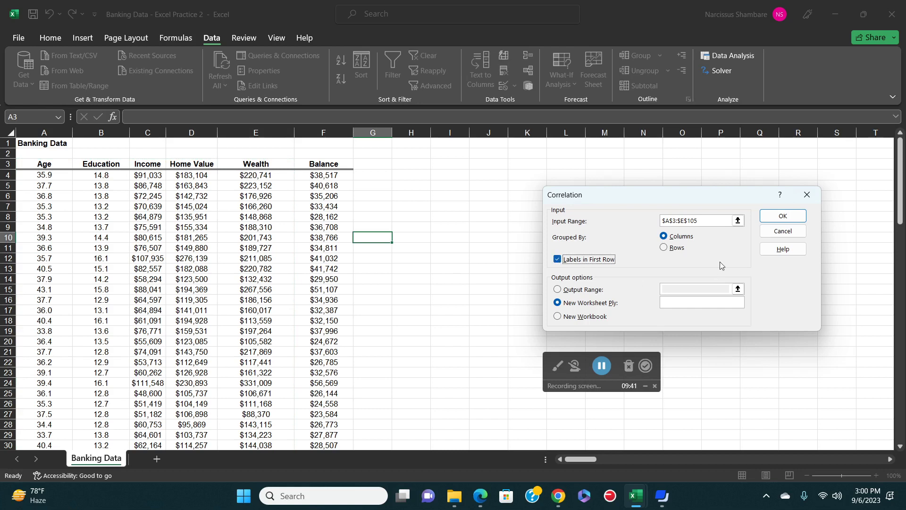
left_click(558, 289)
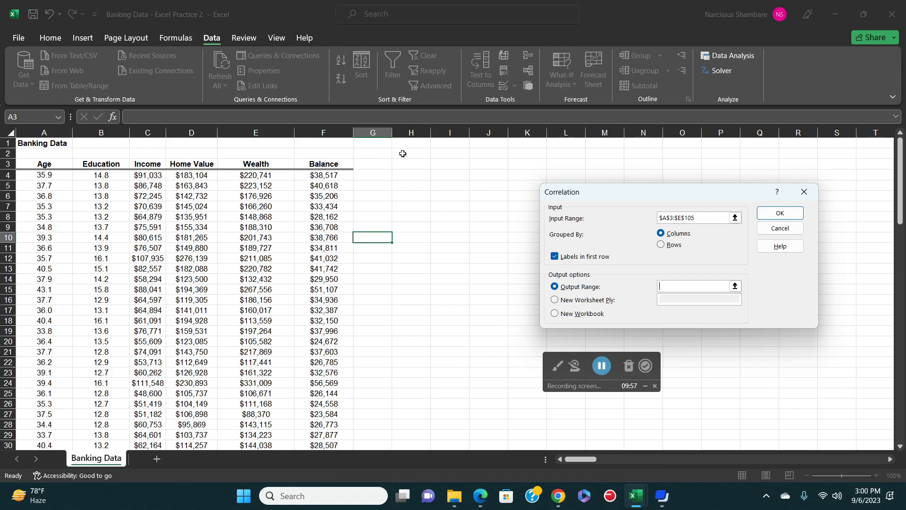
left_click(403, 154)
left_click(786, 215)
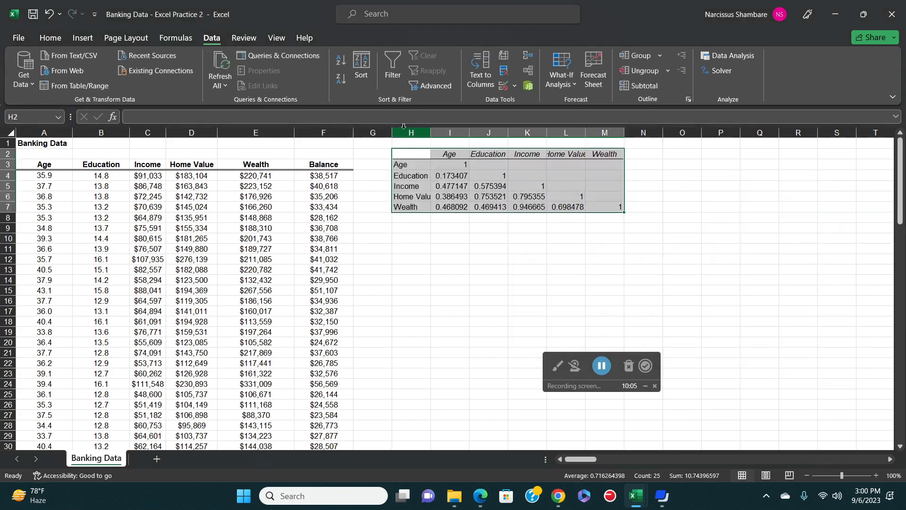
AutoFit columns H:M so values like Income–Wealth 0.946665447 show in full.
left_click_drag(411, 132, 614, 133)
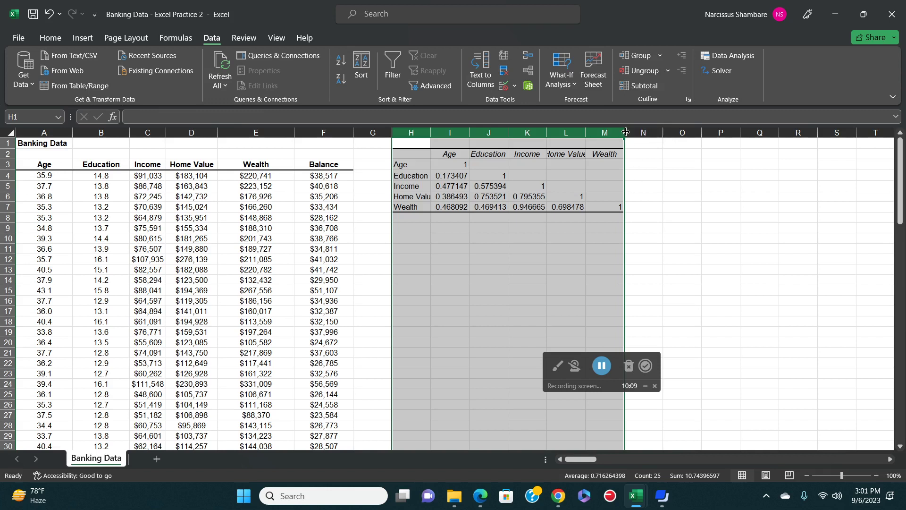
double_click(625, 132)
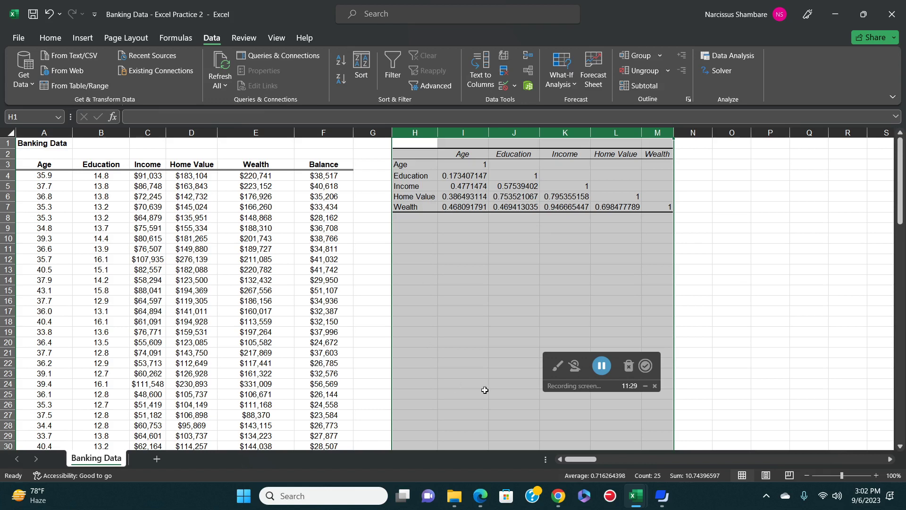
mouse_move(632, 496)
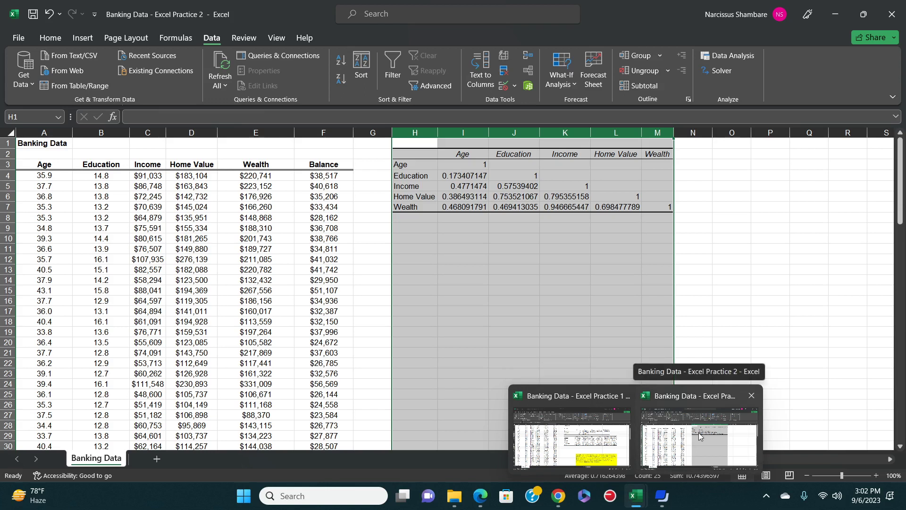
Switch to the Practice 1 workbook and scroll up to its regression summary in H2:N23.
left_click(628, 439)
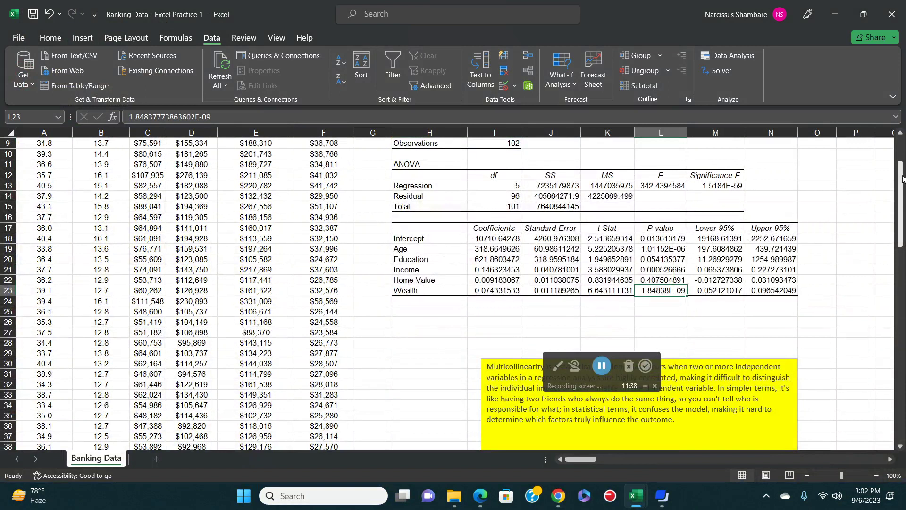
left_click_drag(903, 178, 902, 146)
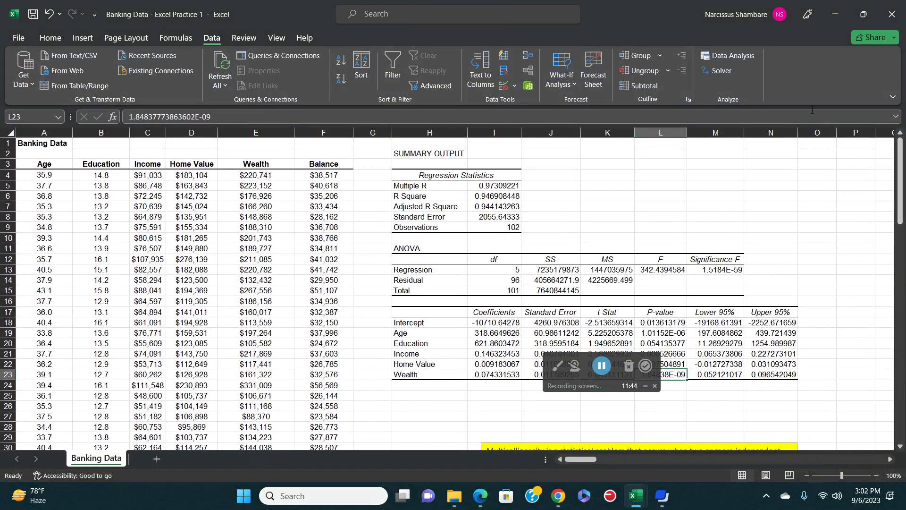
left_click(428, 133)
mouse_move(454, 501)
Clear the old regression summary from H2:N23 and bring up the Data Analysis list.
left_click_drag(405, 152, 783, 376)
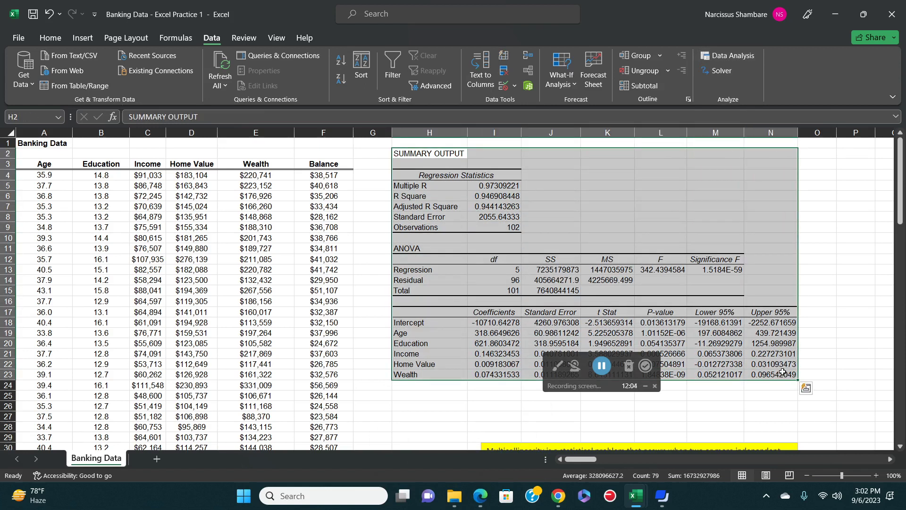
key("Delete")
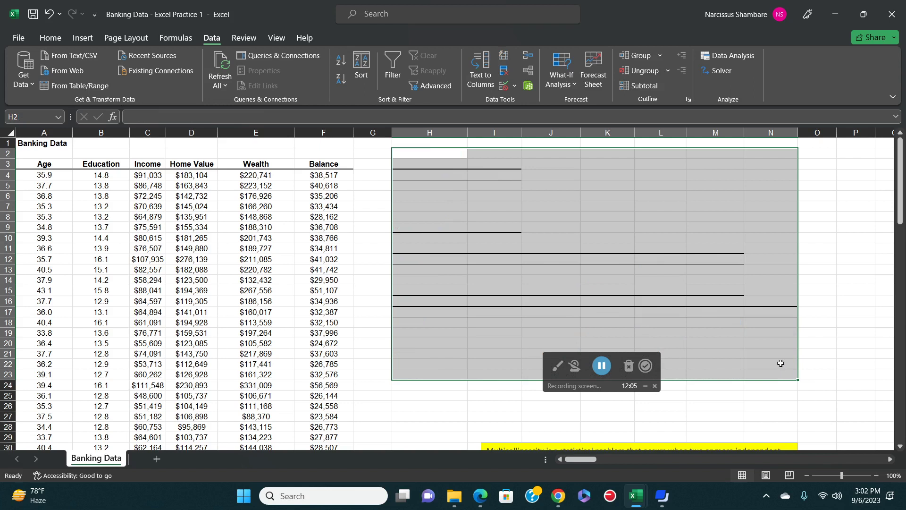
left_click(402, 150)
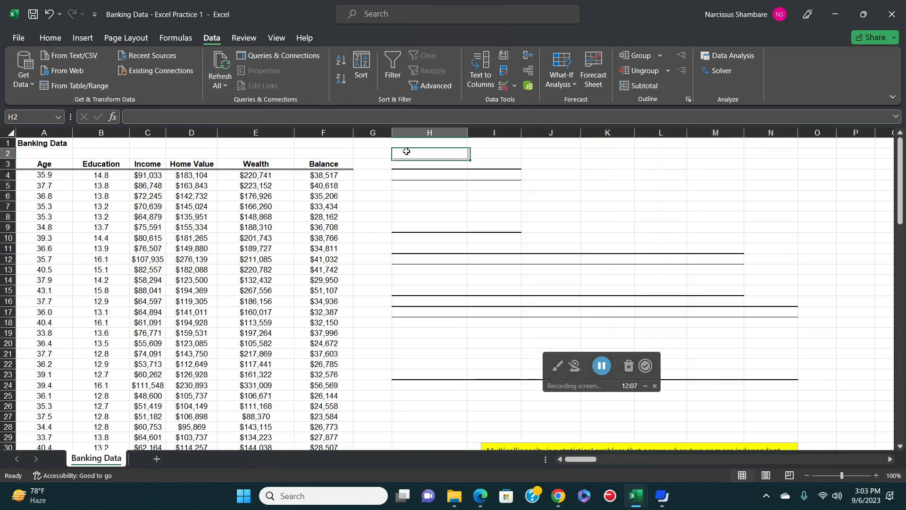
left_click(739, 56)
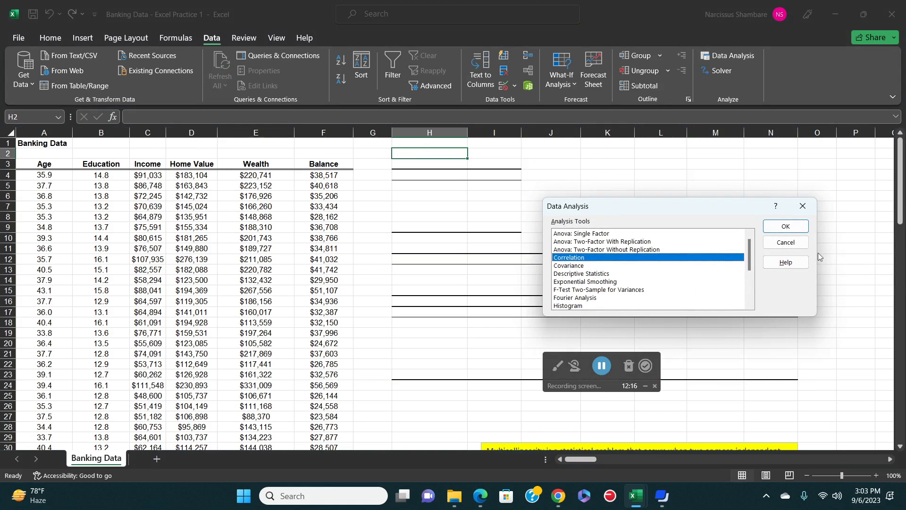
Cancel Data Analysis and delete column D, Home Value, shifting Wealth and Balance left.
left_click(787, 242)
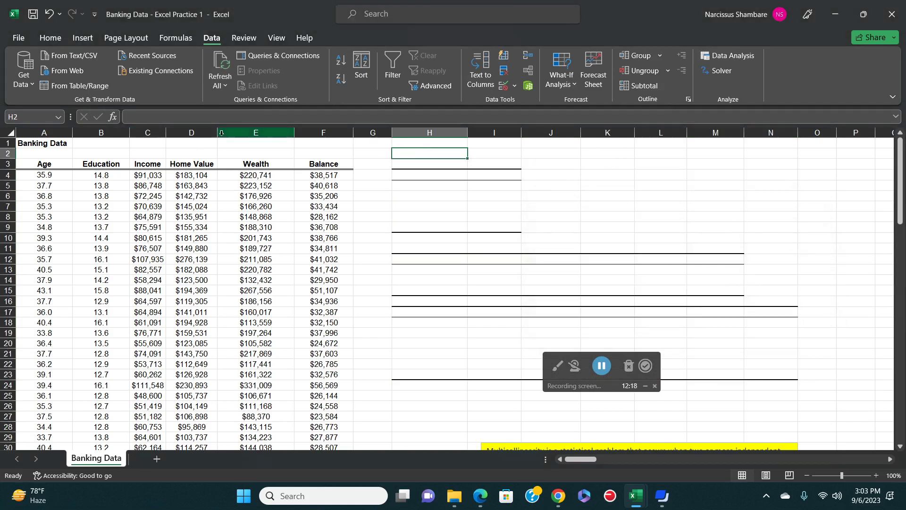
left_click(194, 134)
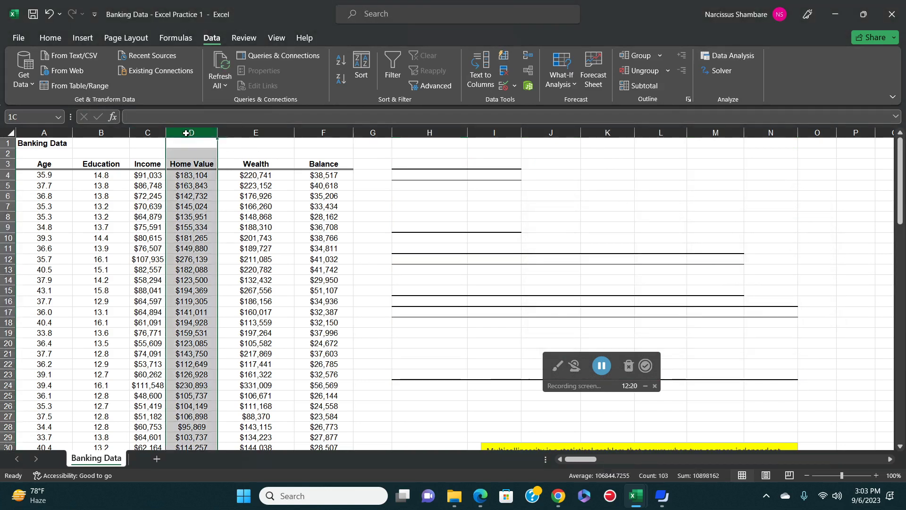
right_click(198, 192)
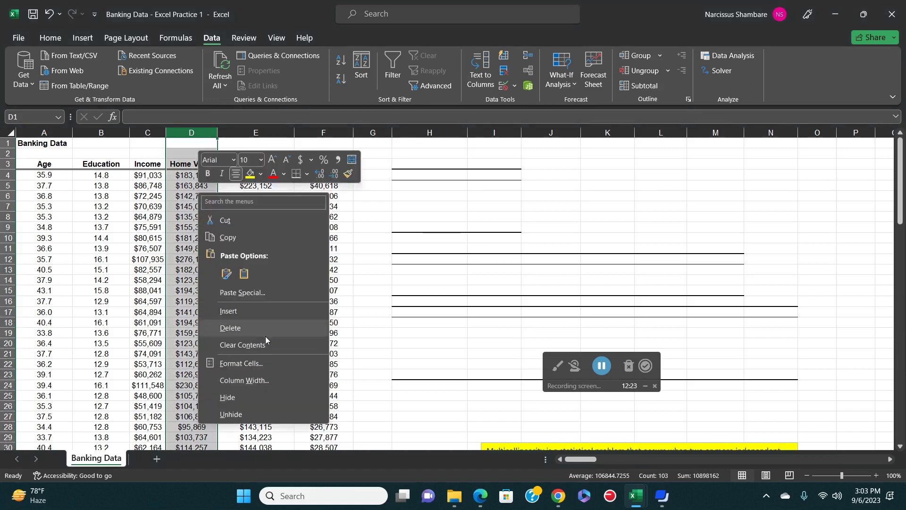
left_click(233, 331)
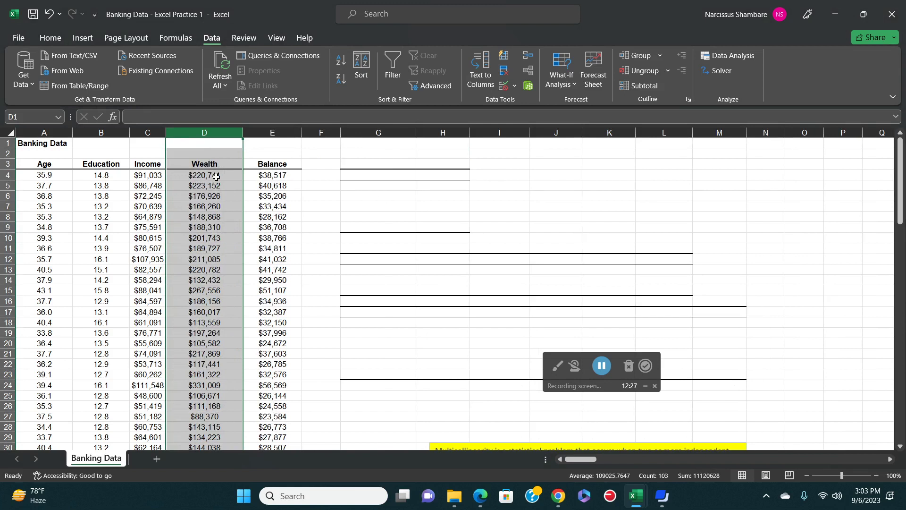
left_click(211, 176)
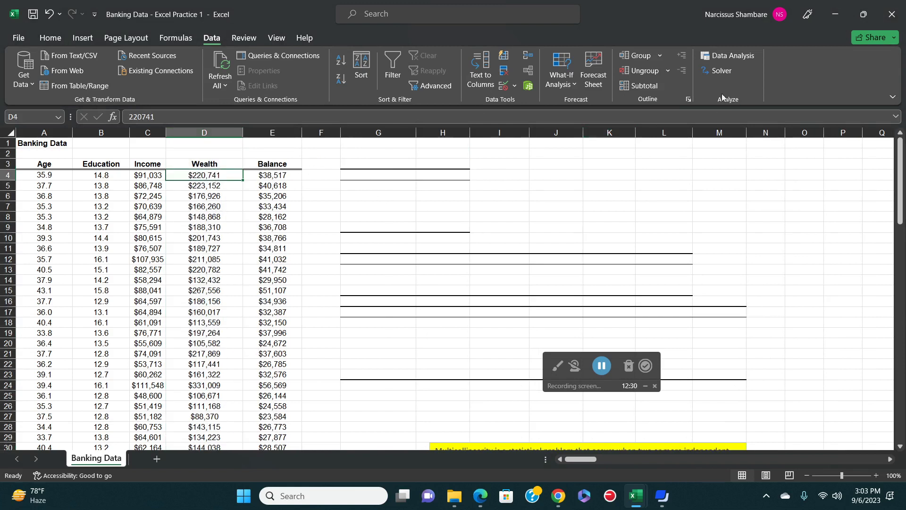
Choose Regression from the Data Analysis tools.
left_click(730, 58)
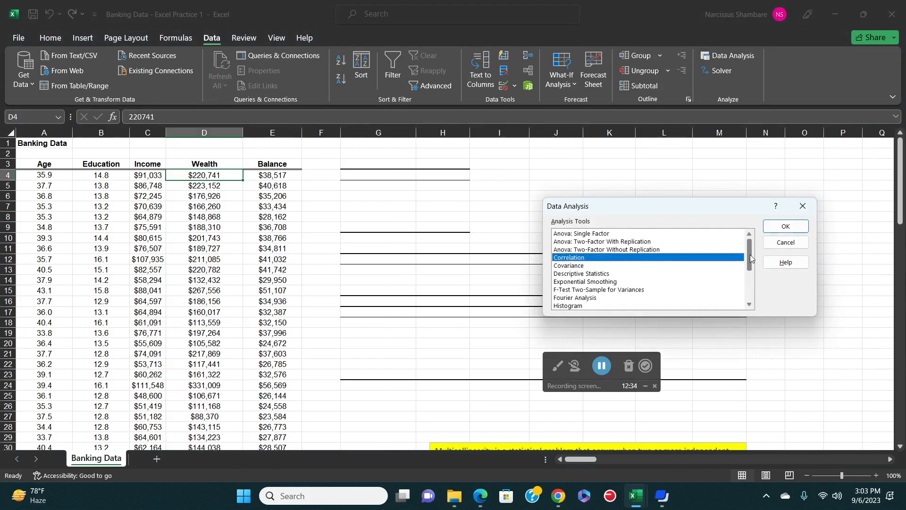
left_click_drag(750, 253, 749, 282)
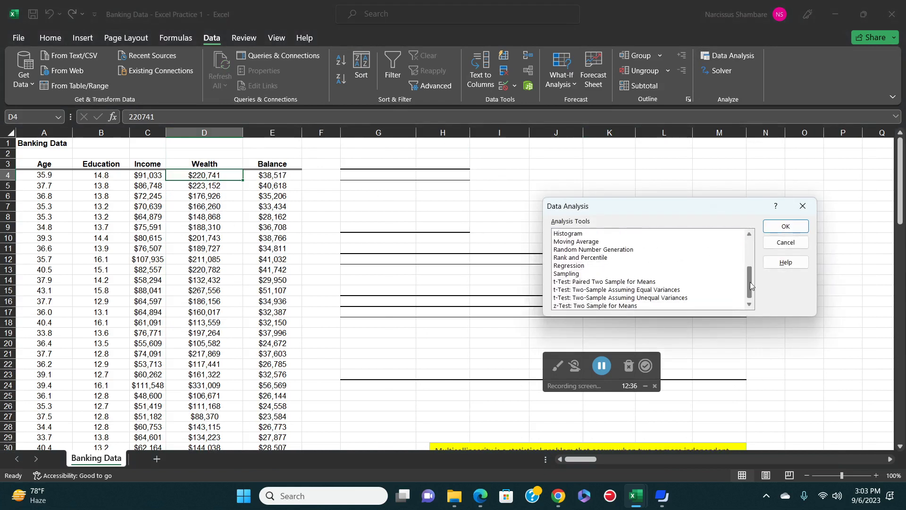
left_click(573, 268)
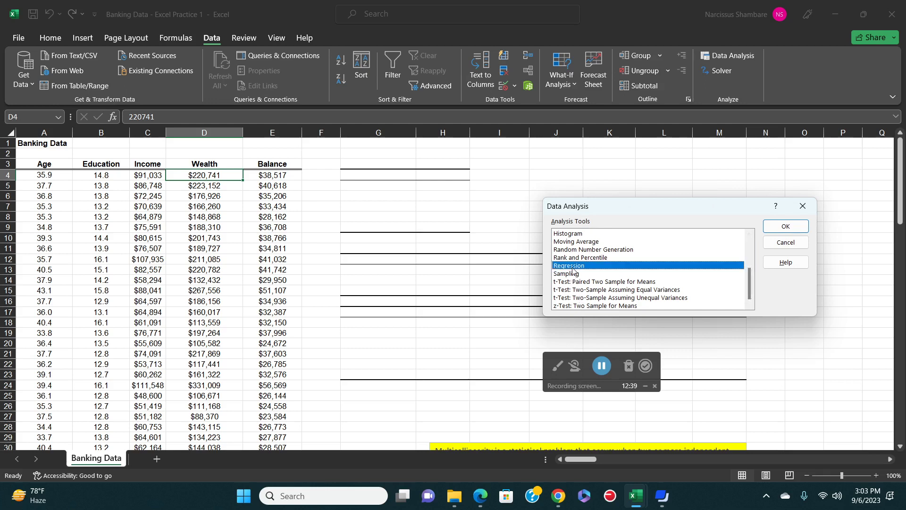
left_click(785, 227)
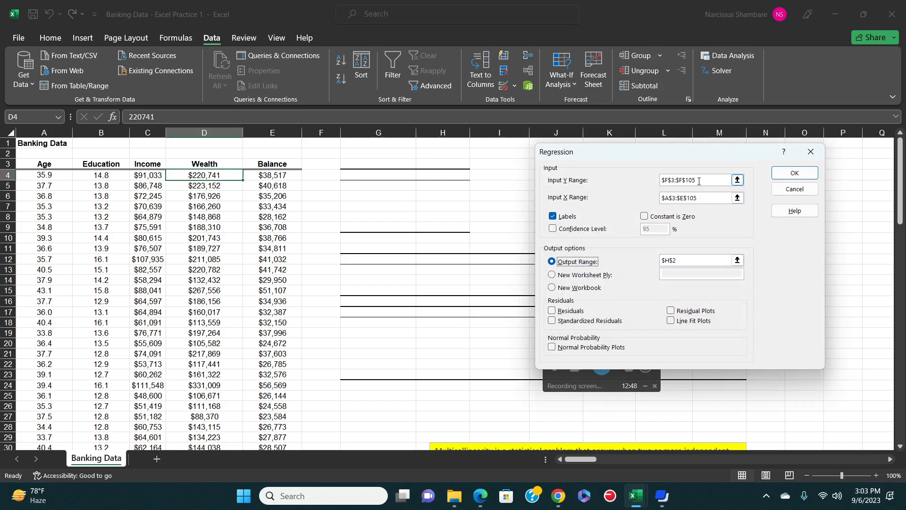
Set Input Y Range to the Balance column, E3:E105.
left_click(670, 180)
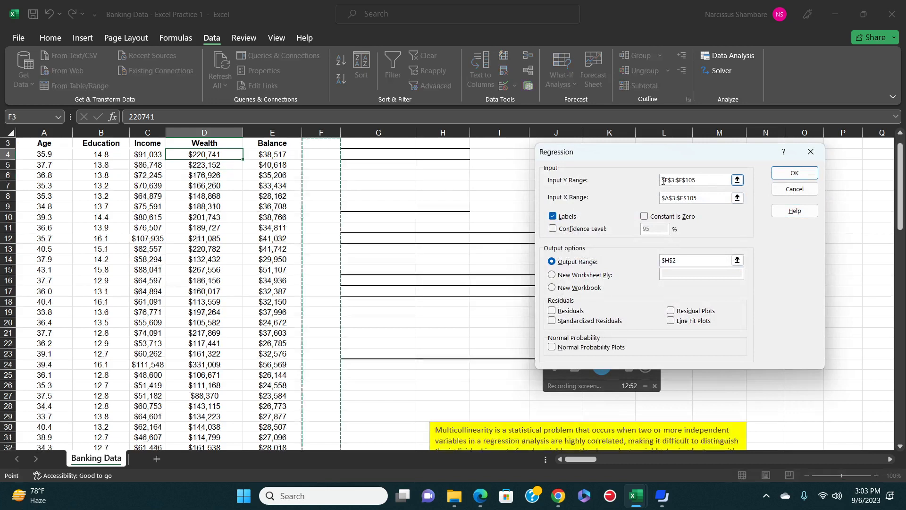
left_click_drag(662, 181, 696, 180)
key("BackSpace")
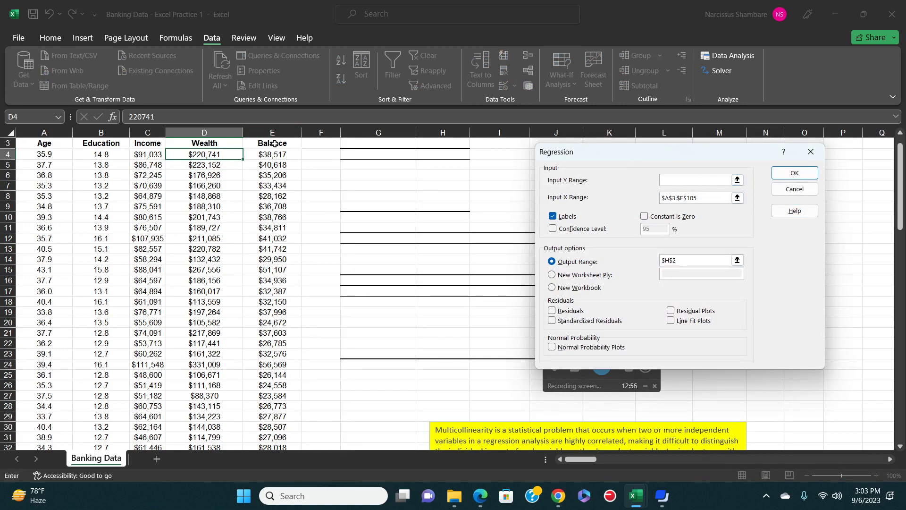
left_click_drag(274, 144, 268, 423)
Set Input X Range to Age through Wealth, A3:D105.
left_click_drag(900, 373, 900, 156)
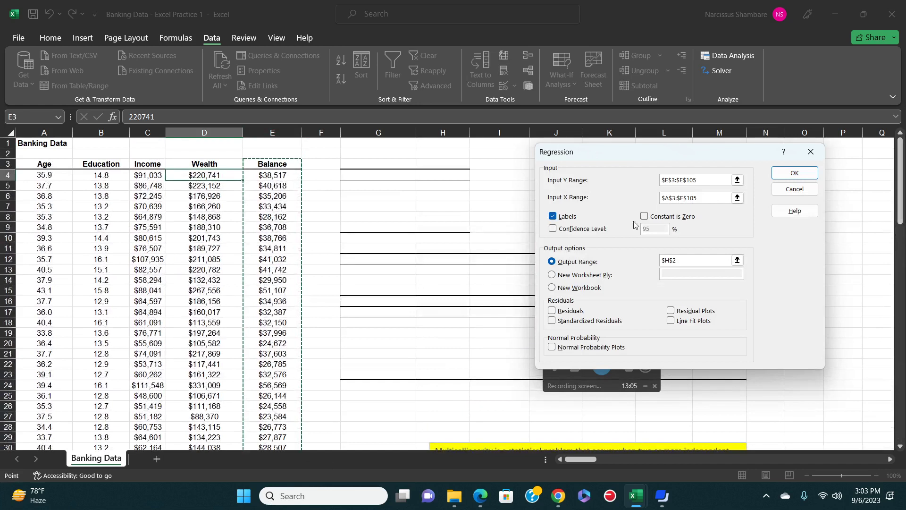
left_click_drag(700, 198, 650, 199)
key("BackSpace")
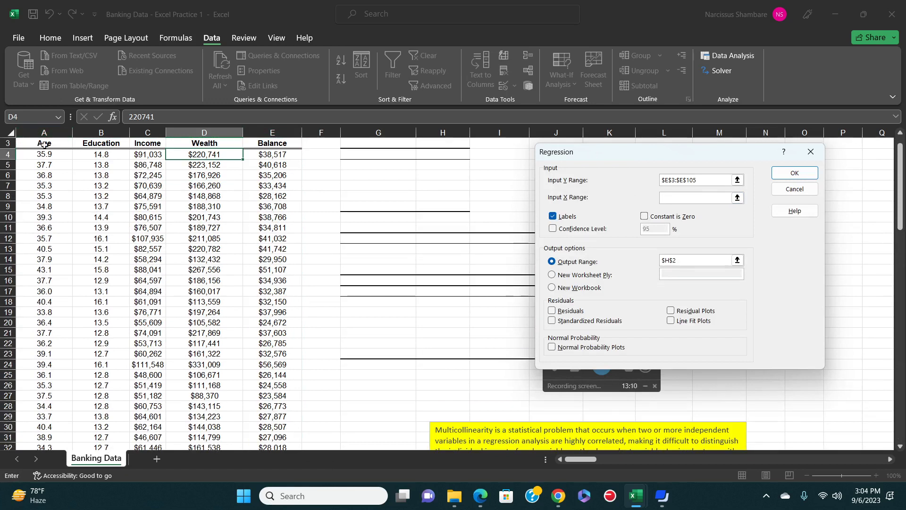
left_click_drag(41, 144, 202, 425)
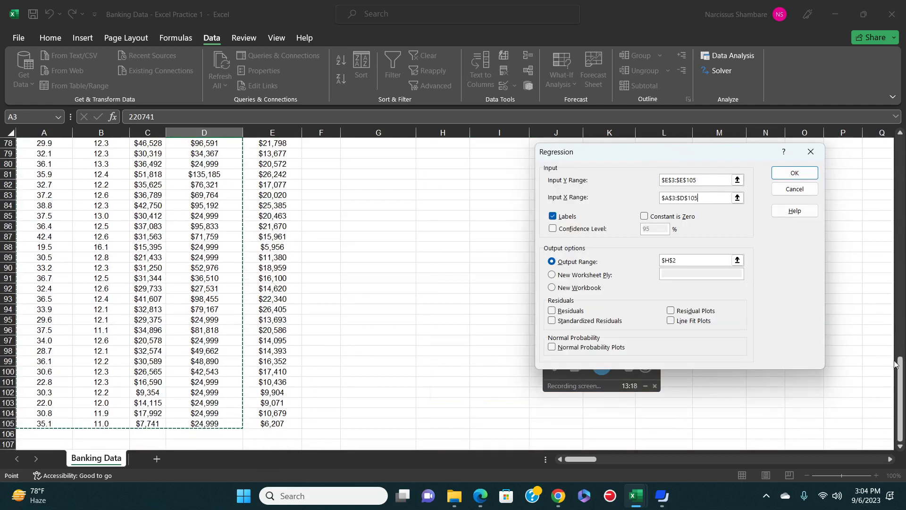
left_click_drag(899, 363, 900, 179)
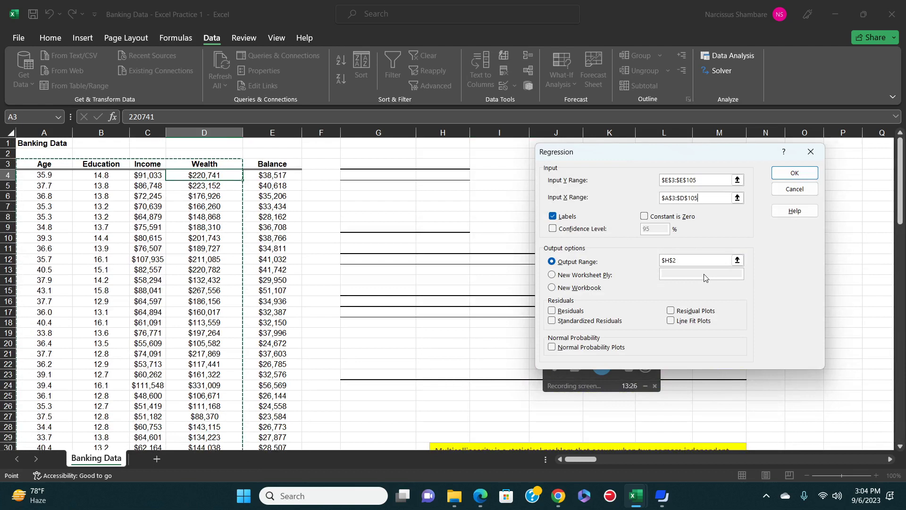
Set the Output Range to G2 and run the regression.
left_click(693, 260)
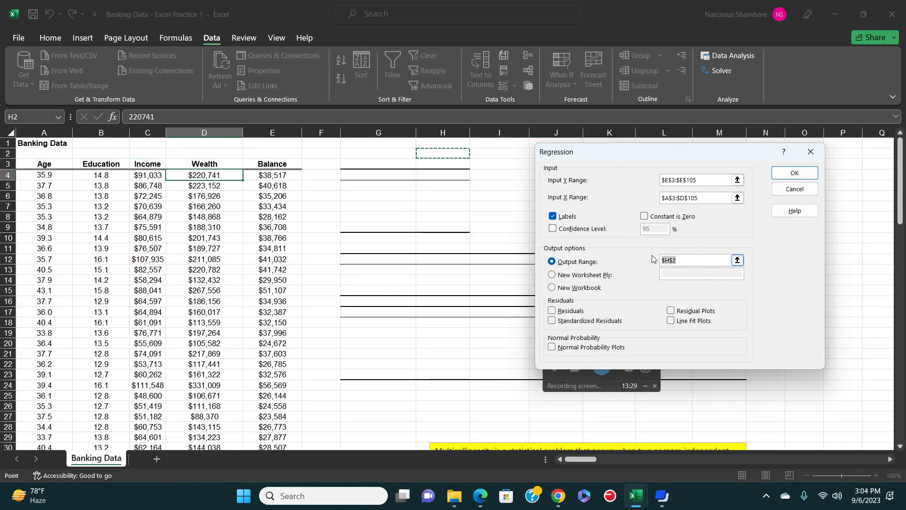
key("BackSpace")
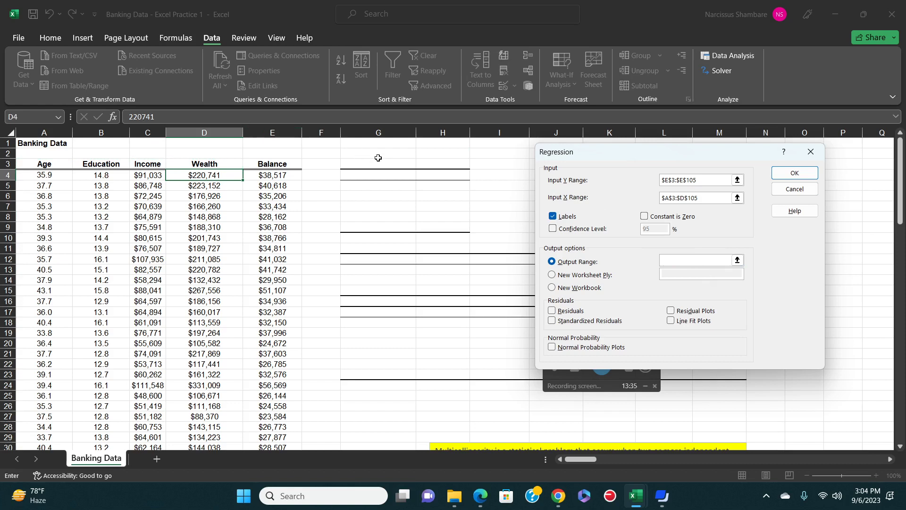
left_click(360, 151)
left_click(795, 173)
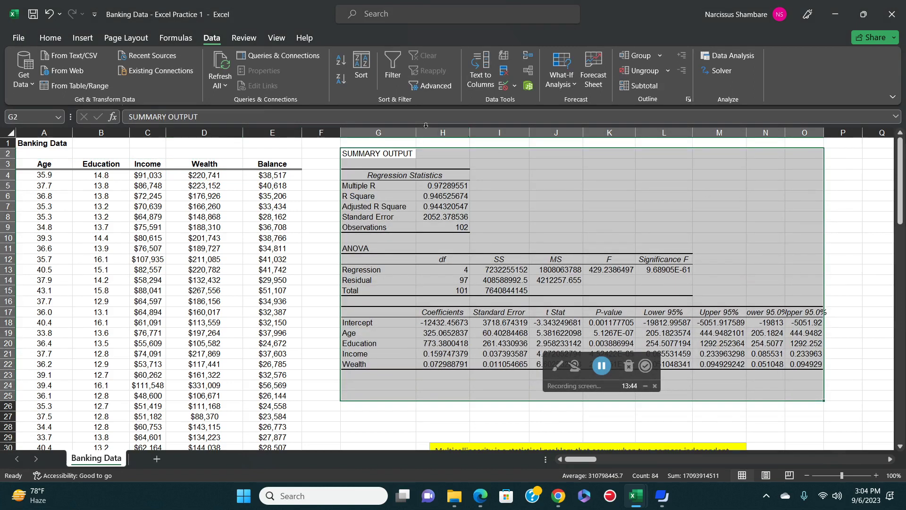
AutoFit output columns G:O, then delete the duplicate Lower/Upper 95.0% columns N:O.
left_click_drag(390, 133, 812, 144)
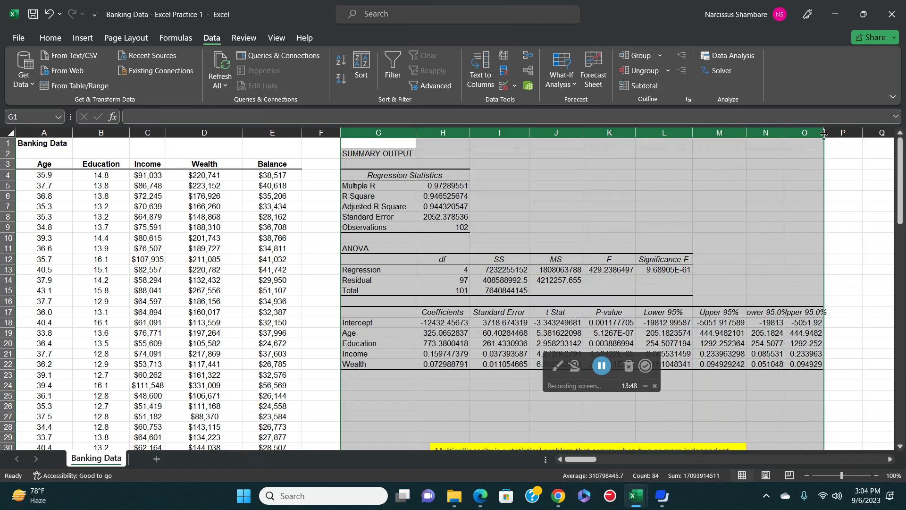
double_click(824, 132)
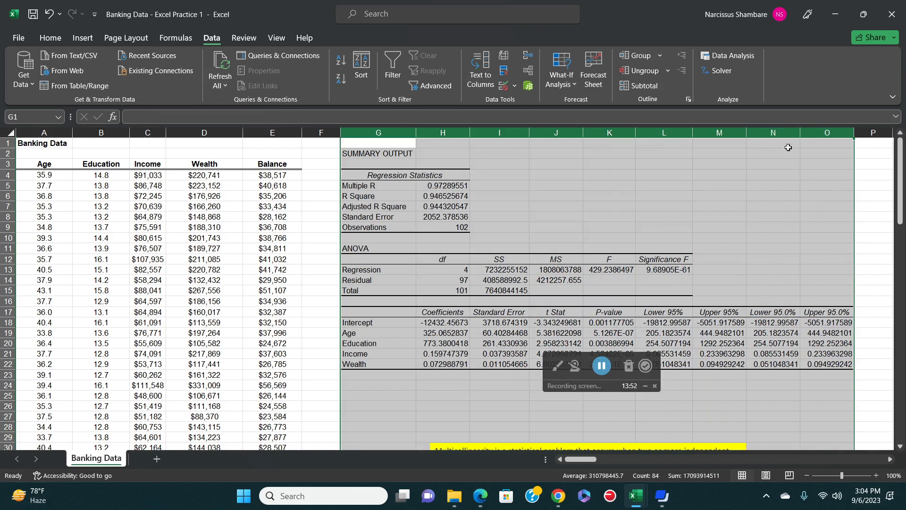
left_click_drag(782, 130, 821, 133)
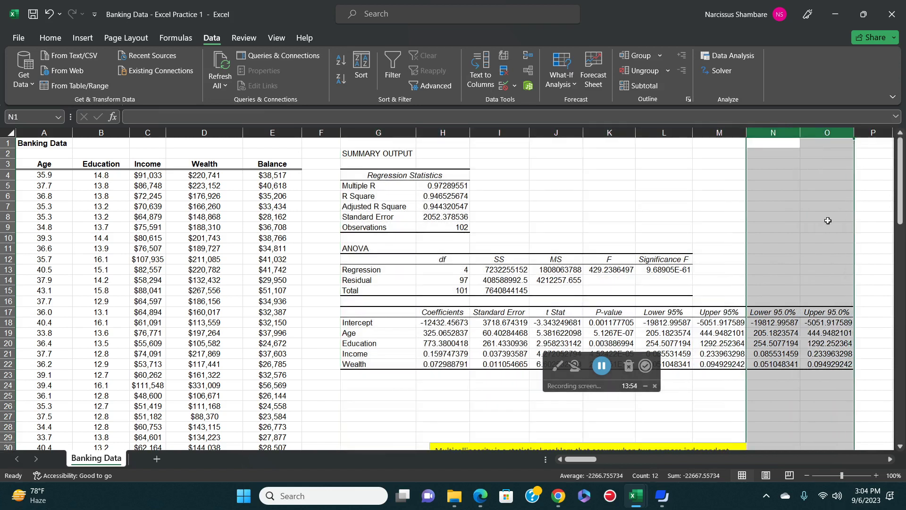
right_click(814, 216)
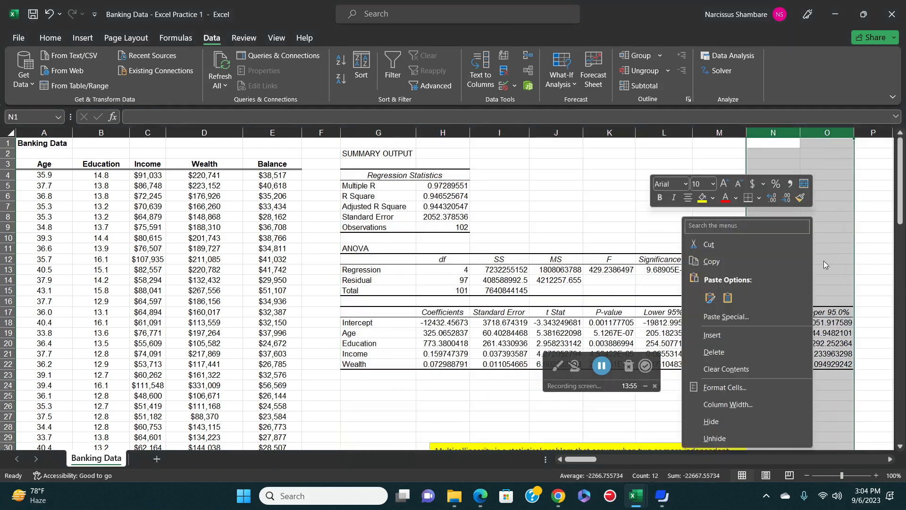
left_click(719, 353)
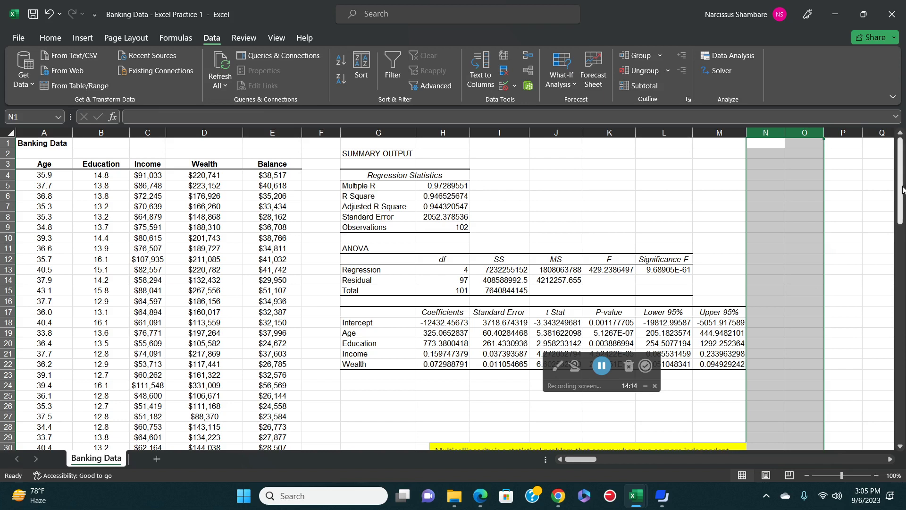
left_click_drag(903, 188, 902, 194)
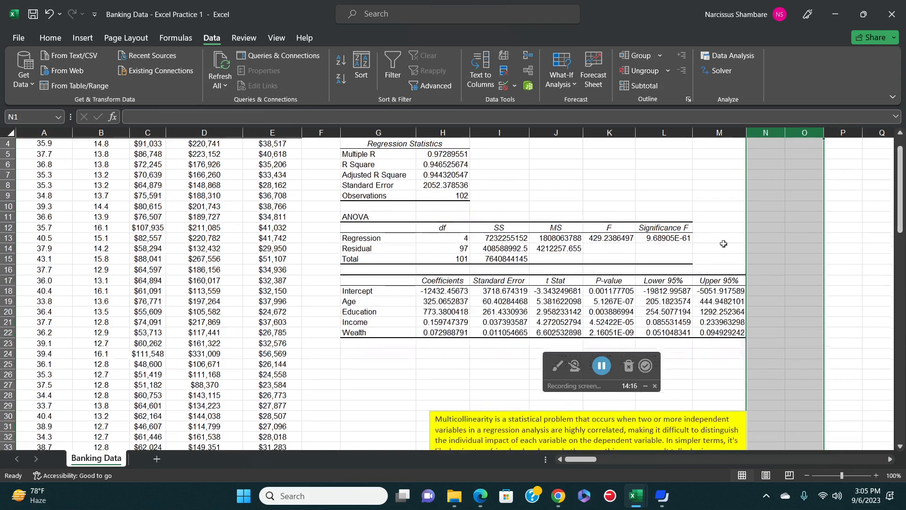
left_click(616, 302)
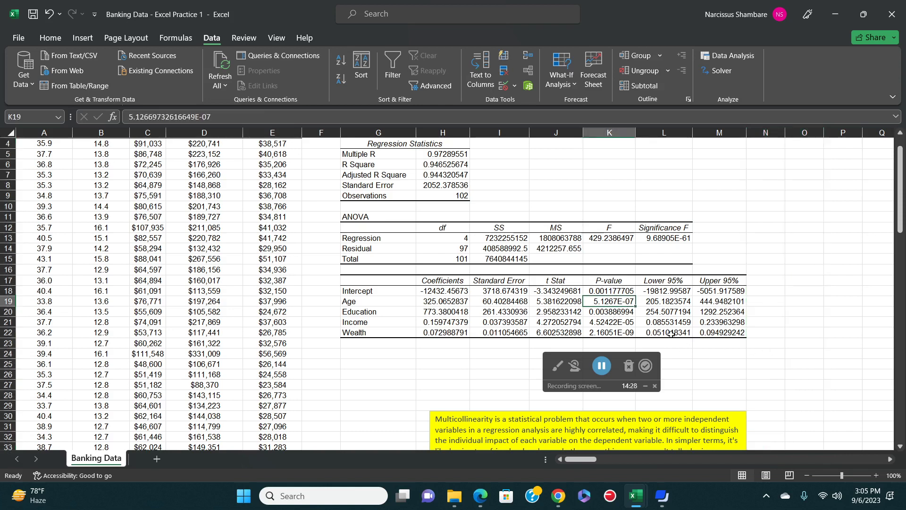
left_click(620, 310)
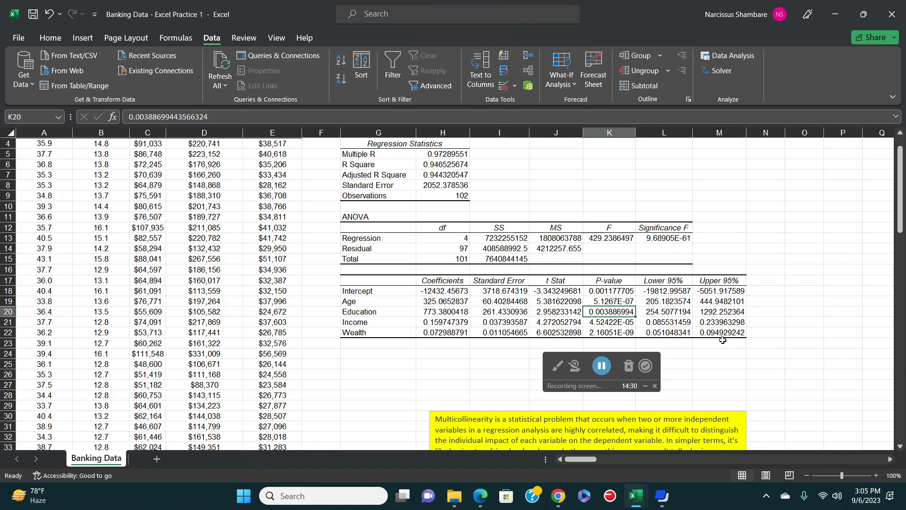
left_click(607, 322)
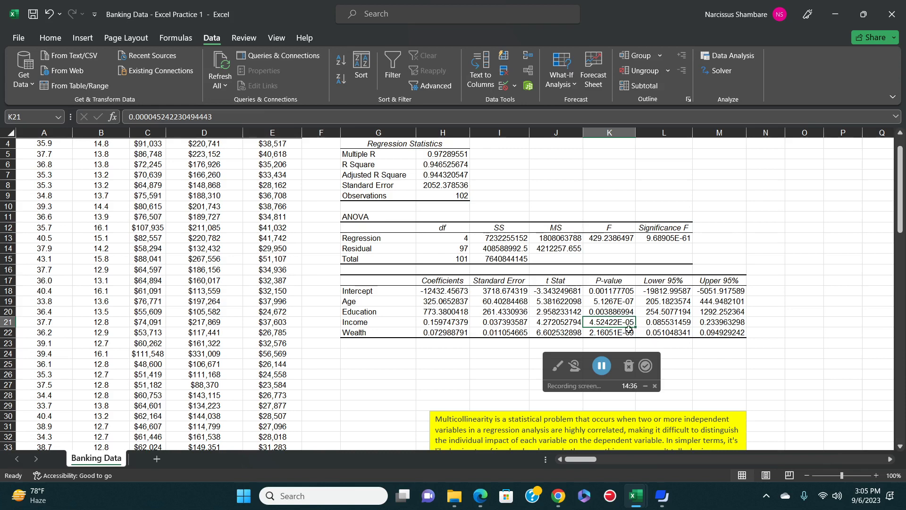
left_click(614, 332)
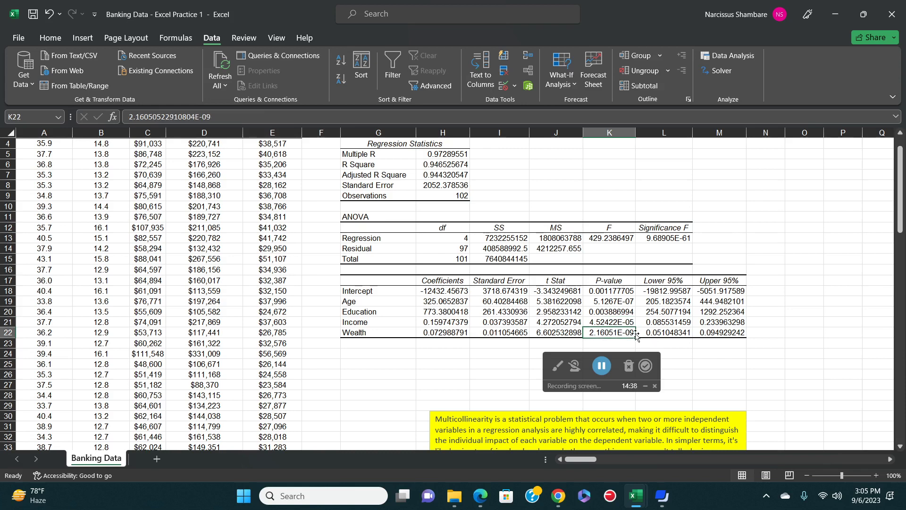
left_click(614, 302)
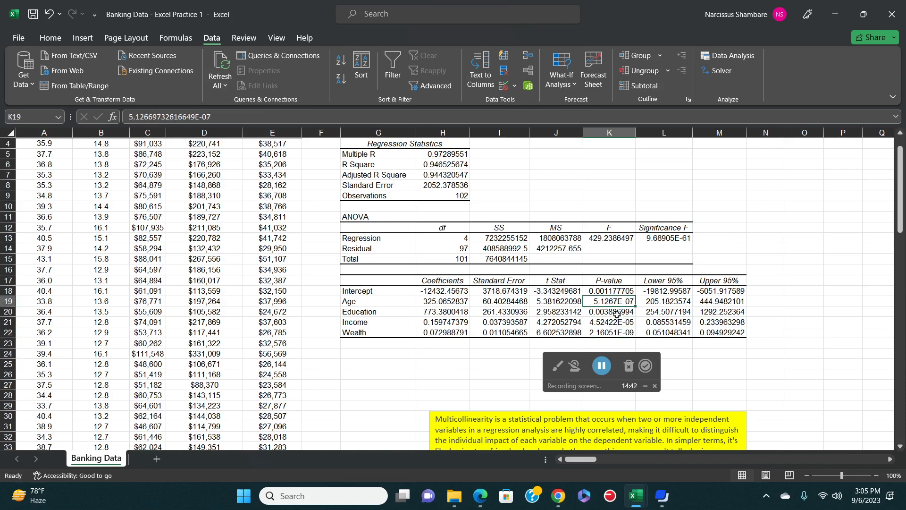
left_click(616, 314)
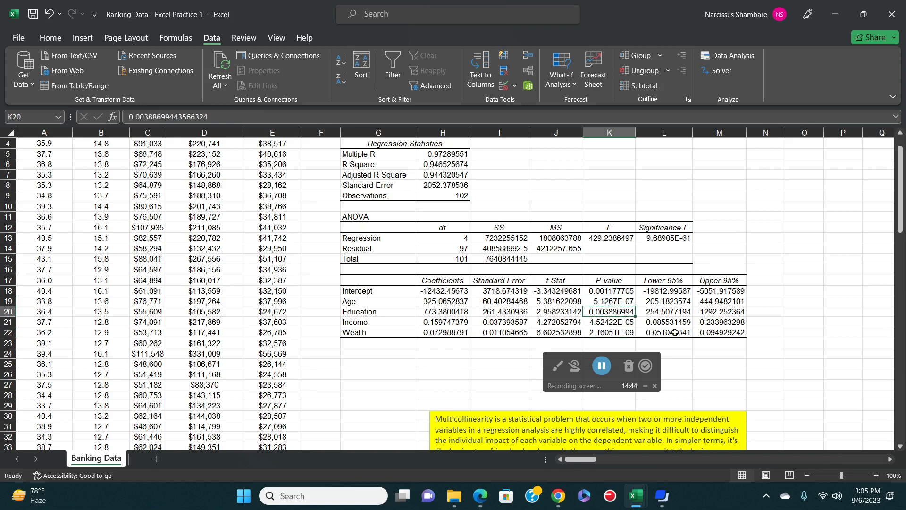